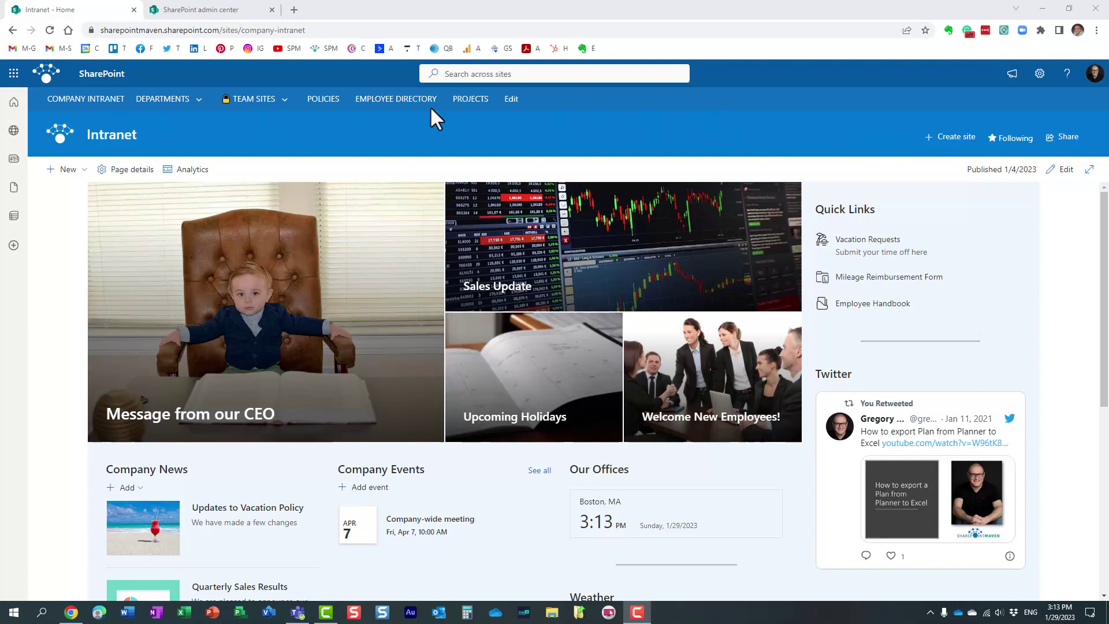
Step: Visit the Human Resources department site from the Intranet home page, then reopen it
{"action": "mouse_move", "coordinate": [166, 100]}
{"action": "left_click", "coordinate": [191, 167]}
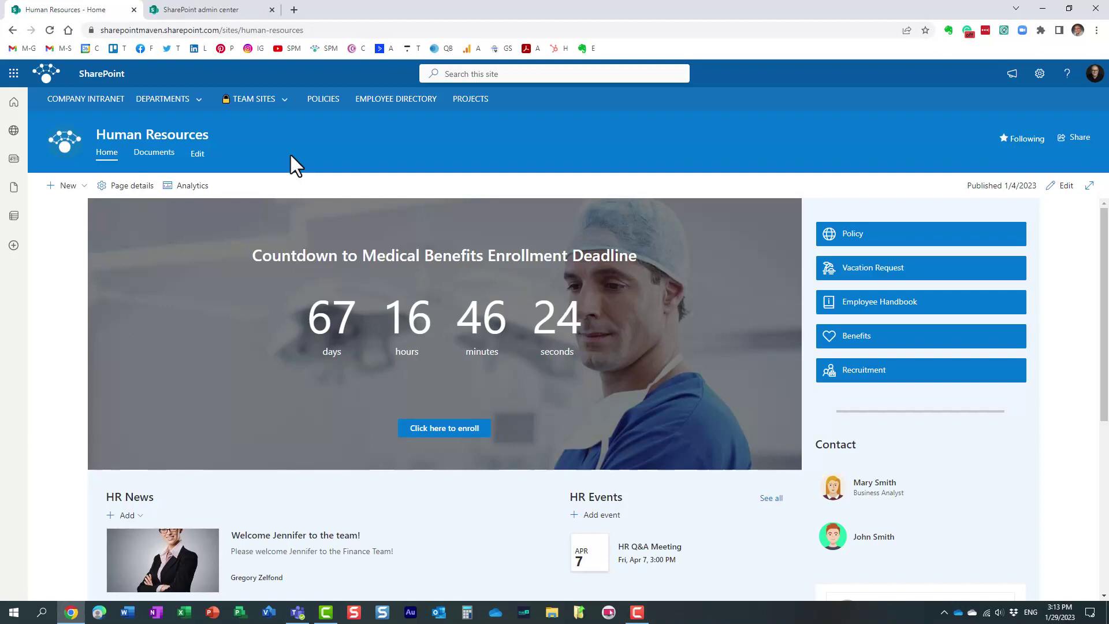
{"action": "mouse_move", "coordinate": [178, 95]}
{"action": "left_click", "coordinate": [103, 100]}
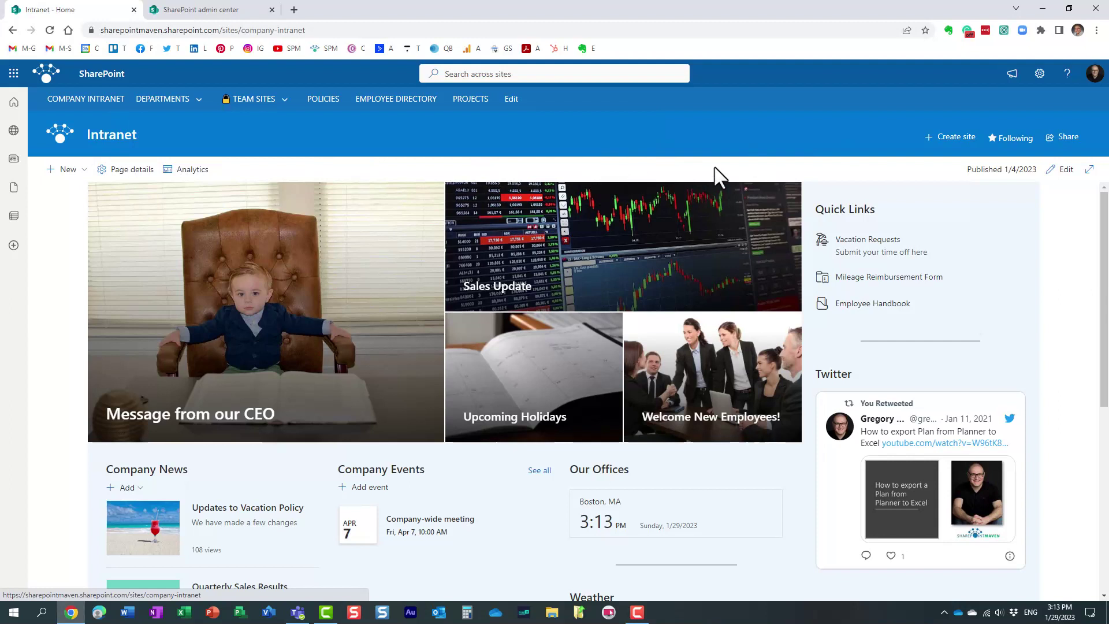
{"action": "left_click", "coordinate": [192, 169]}
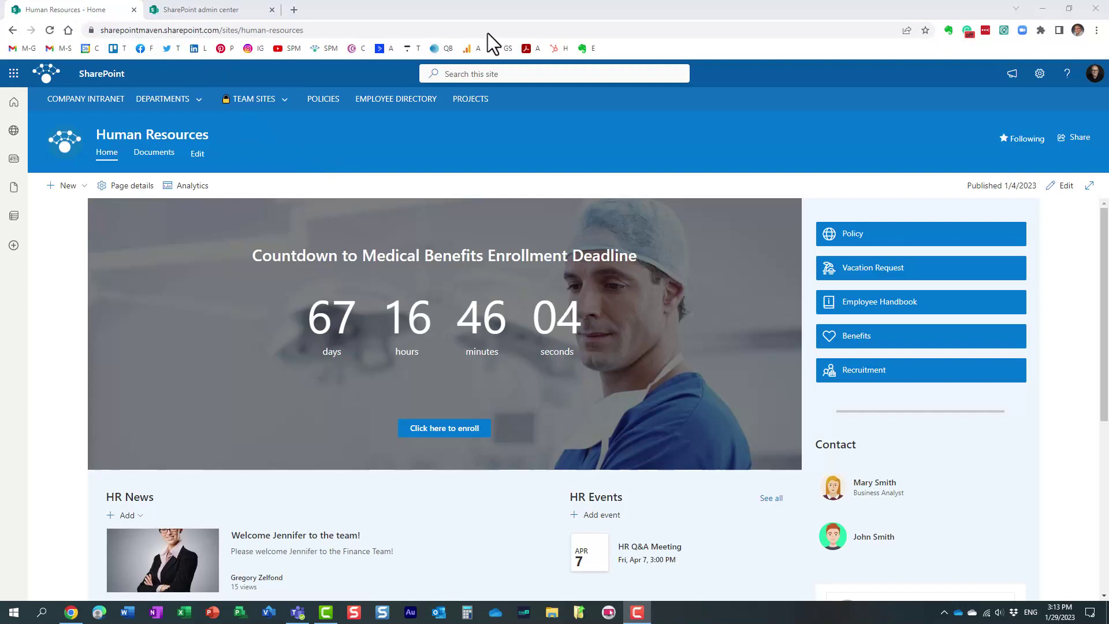
Step: Open the North America Accounting department site
{"action": "mouse_move", "coordinate": [164, 100]}
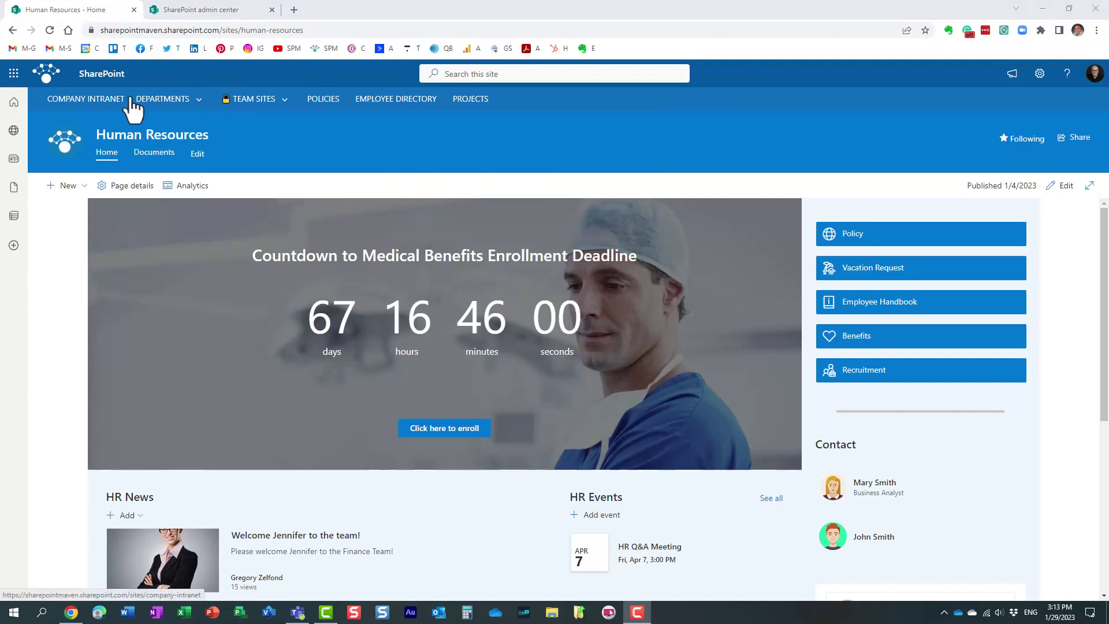
{"action": "left_click", "coordinate": [183, 151]}
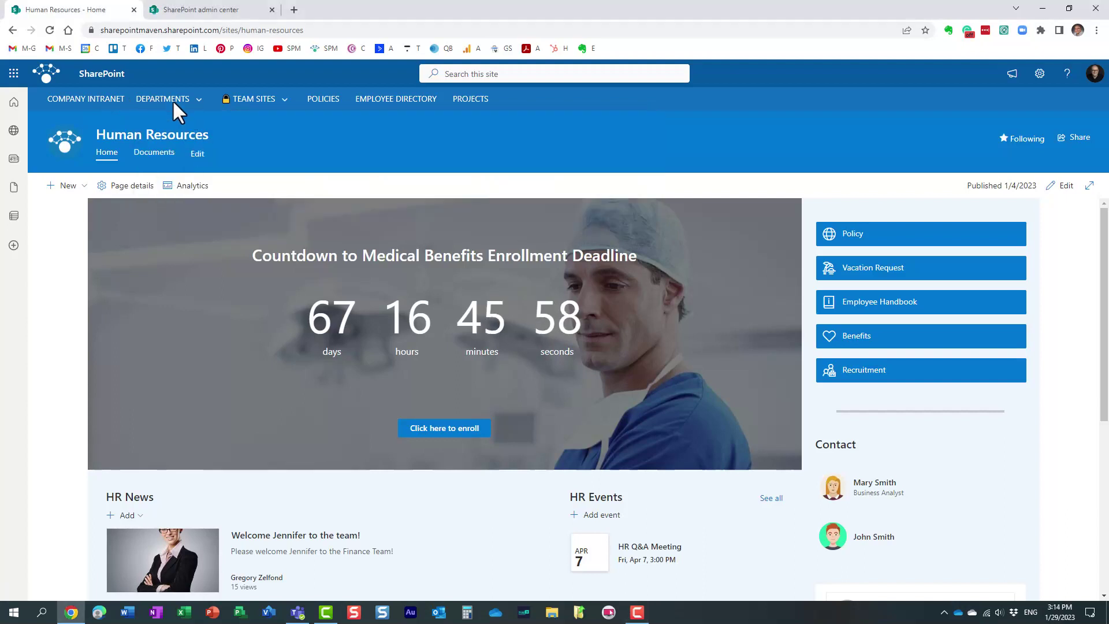
{"action": "left_click", "coordinate": [177, 153]}
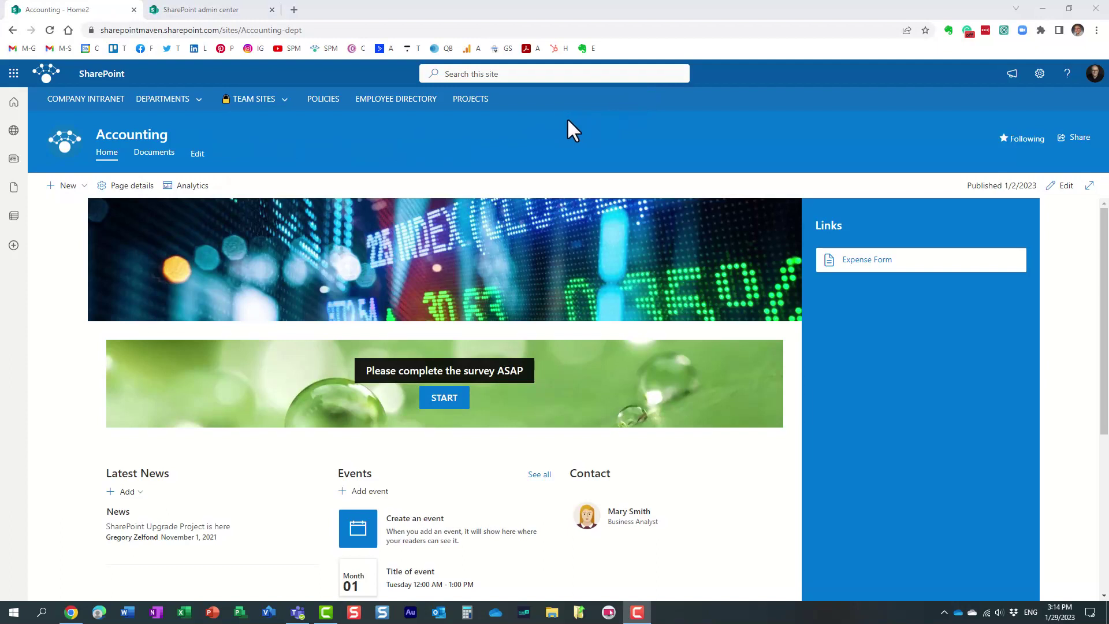
Step: Return to the Intranet's department list, then select Level 2 in the admin center's Active sites
{"action": "left_click", "coordinate": [107, 102]}
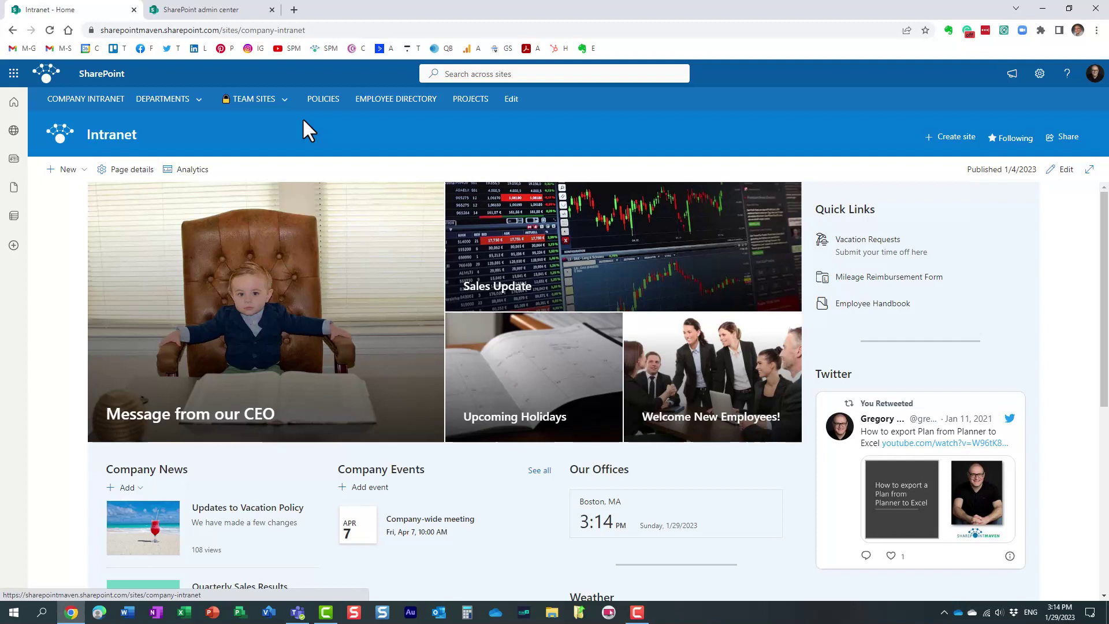
{"action": "left_click", "coordinate": [184, 102]}
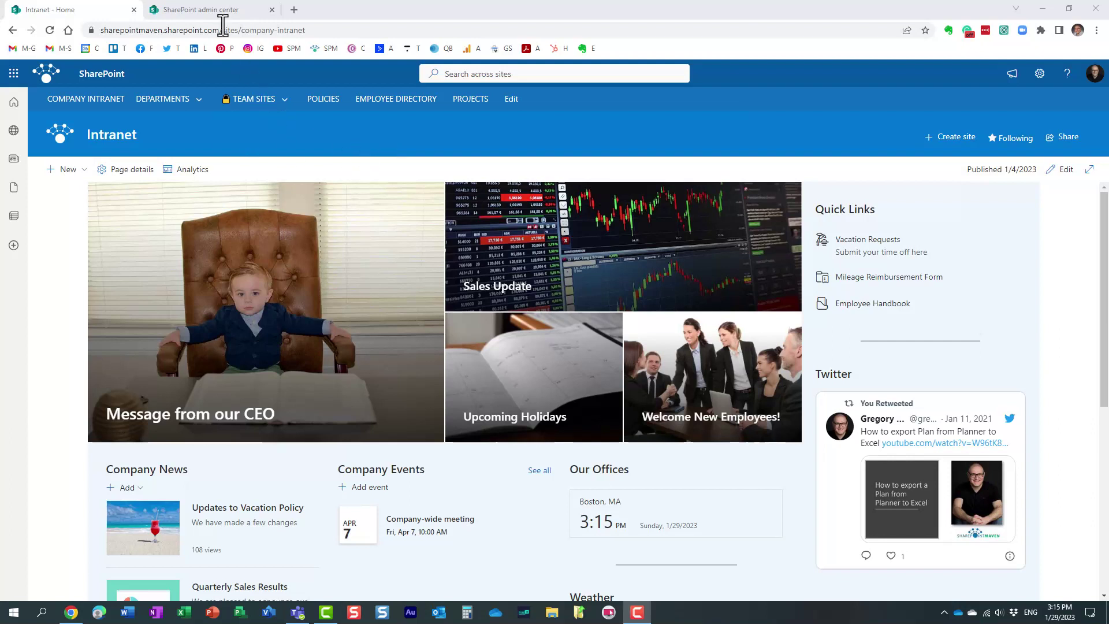
{"action": "left_click", "coordinate": [213, 9]}
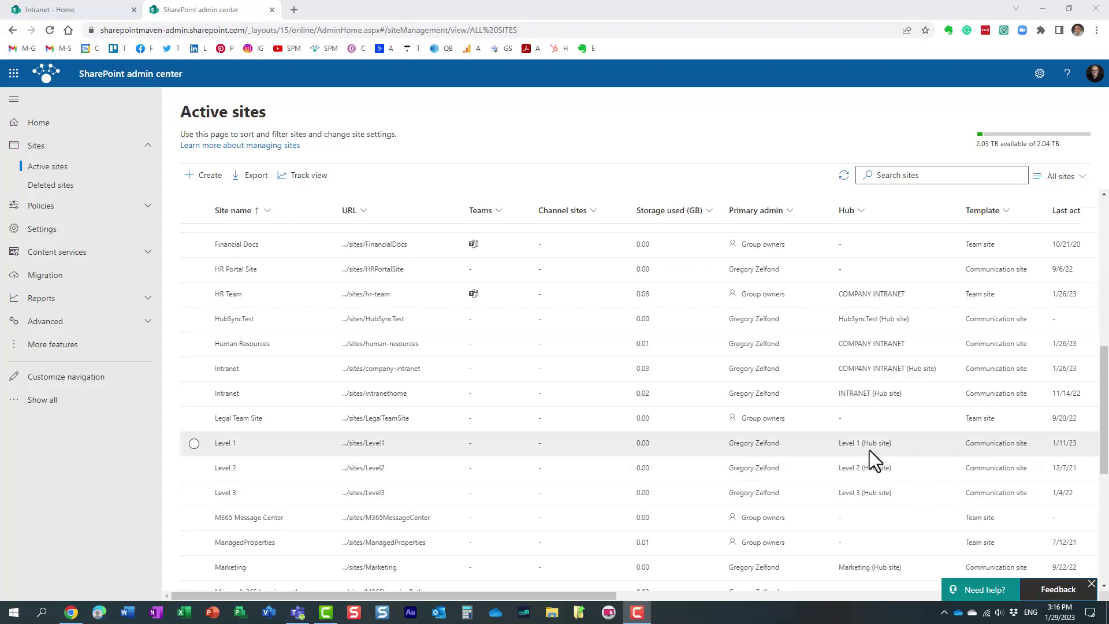
{"action": "left_click", "coordinate": [194, 467]}
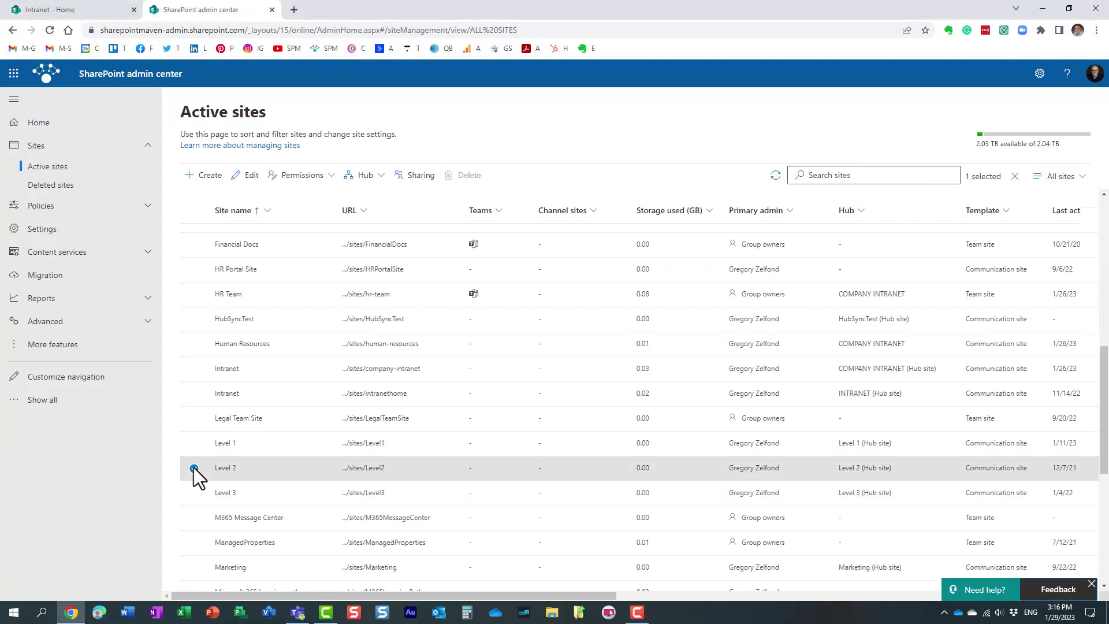
Step: In Level 2's hub site settings, set the parent hub to Level 1 and save
{"action": "left_click", "coordinate": [369, 177]}
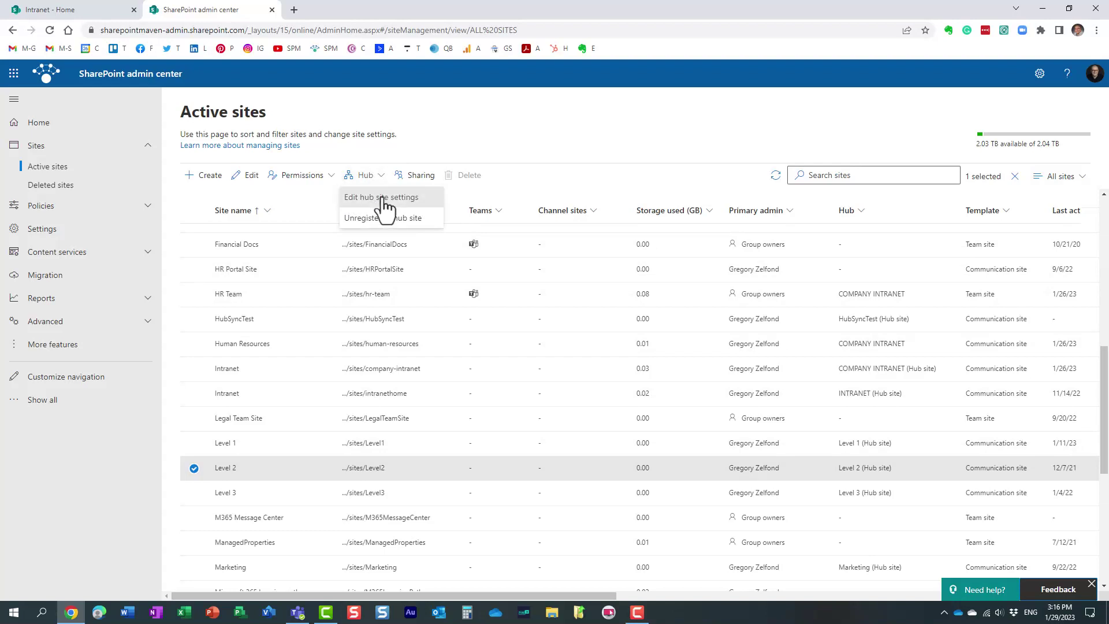
{"action": "left_click", "coordinate": [385, 197]}
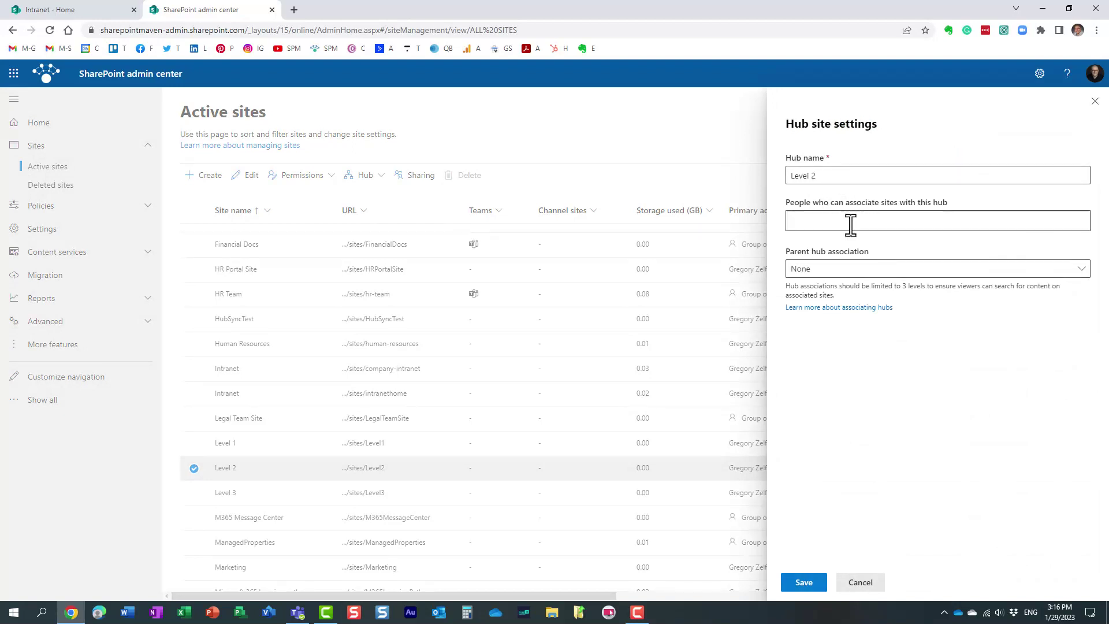
{"action": "left_click", "coordinate": [838, 269]}
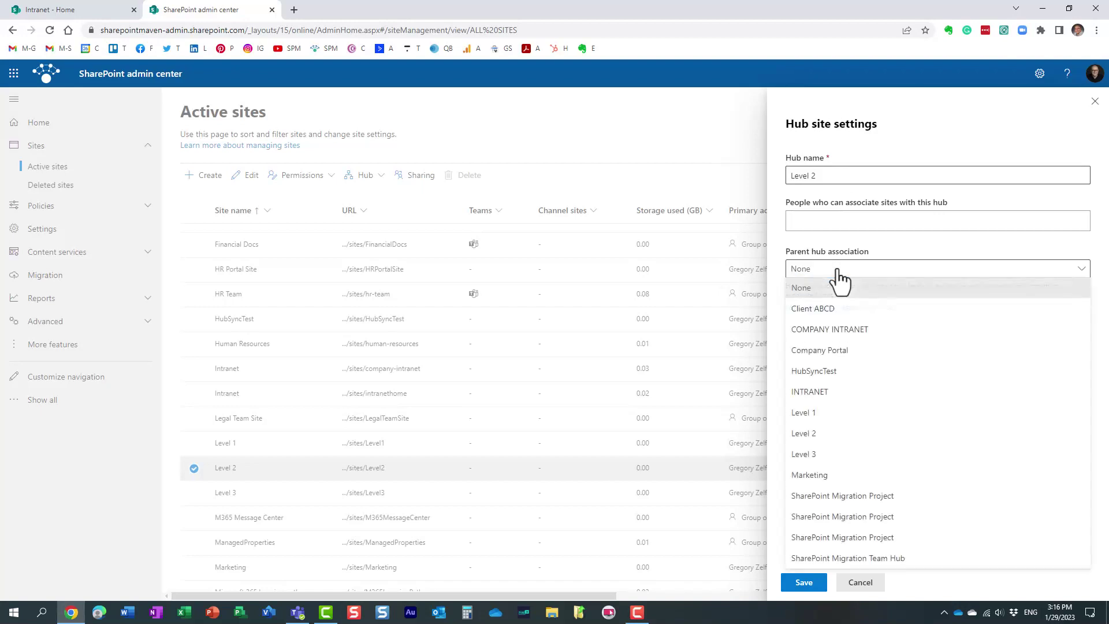
{"action": "left_click", "coordinate": [821, 414]}
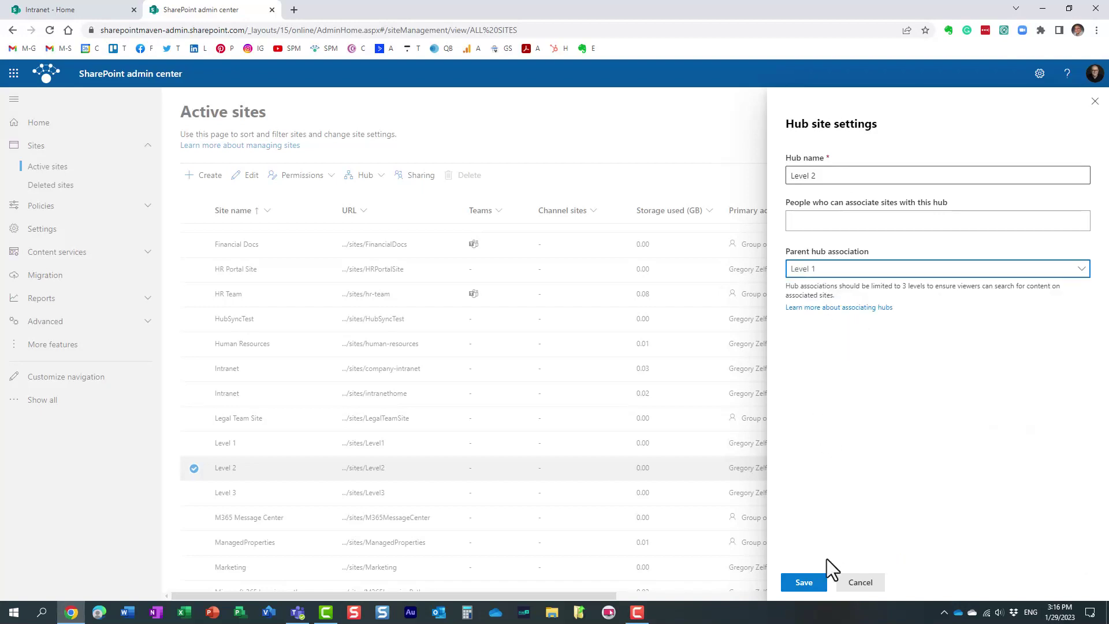
{"action": "left_click", "coordinate": [817, 583]}
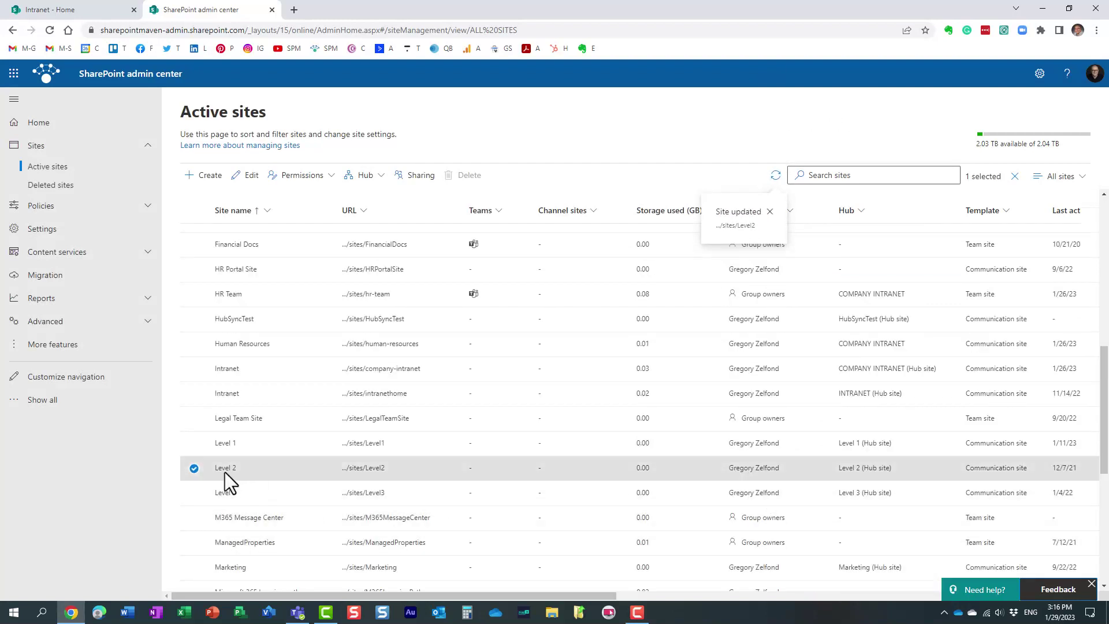
{"action": "left_click", "coordinate": [194, 468]}
Step: Select Level 3, set its parent hub association to Level 2, and save
{"action": "left_click", "coordinate": [194, 493]}
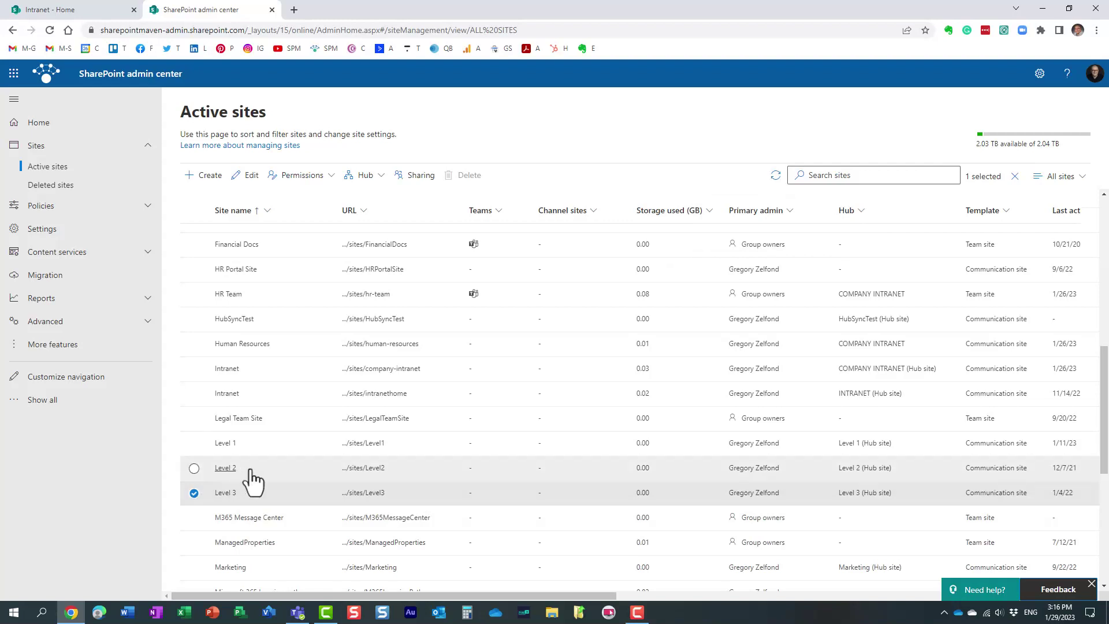
{"action": "left_click", "coordinate": [364, 175]}
{"action": "left_click", "coordinate": [379, 198]}
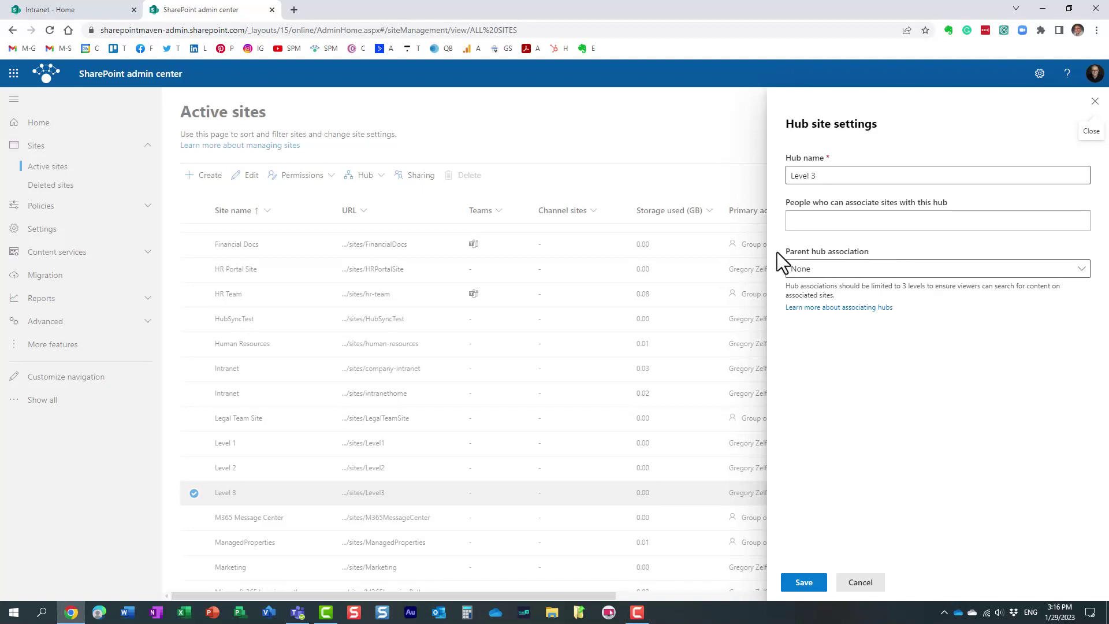
{"action": "left_click", "coordinate": [842, 273]}
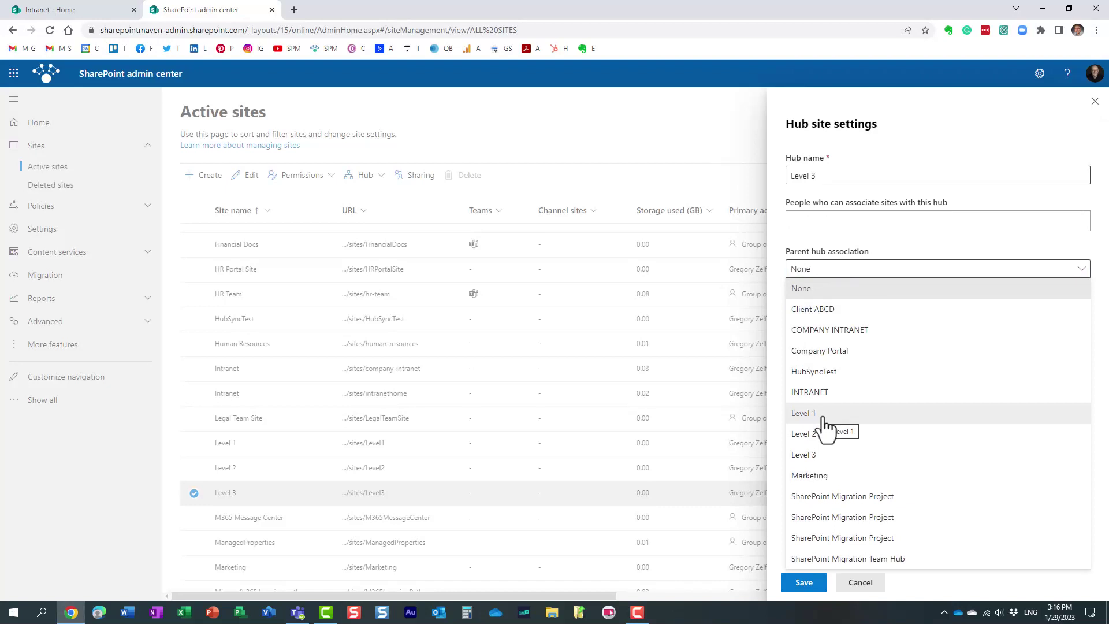
{"action": "left_click", "coordinate": [826, 444]}
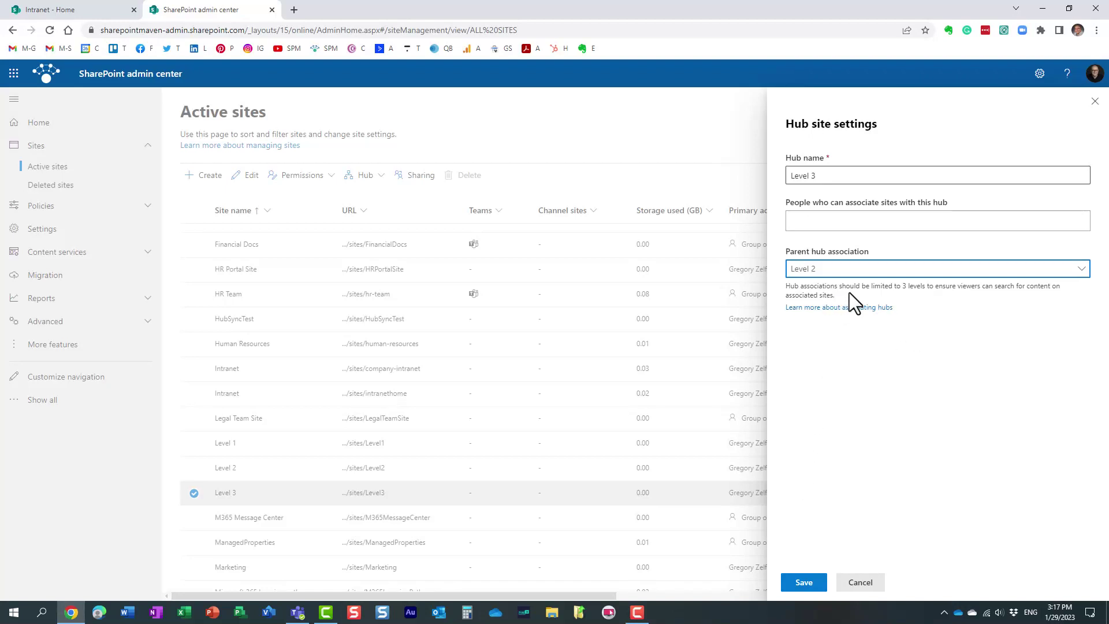
{"action": "left_click_drag", "start_coordinate": [848, 295], "coordinate": [796, 288]}
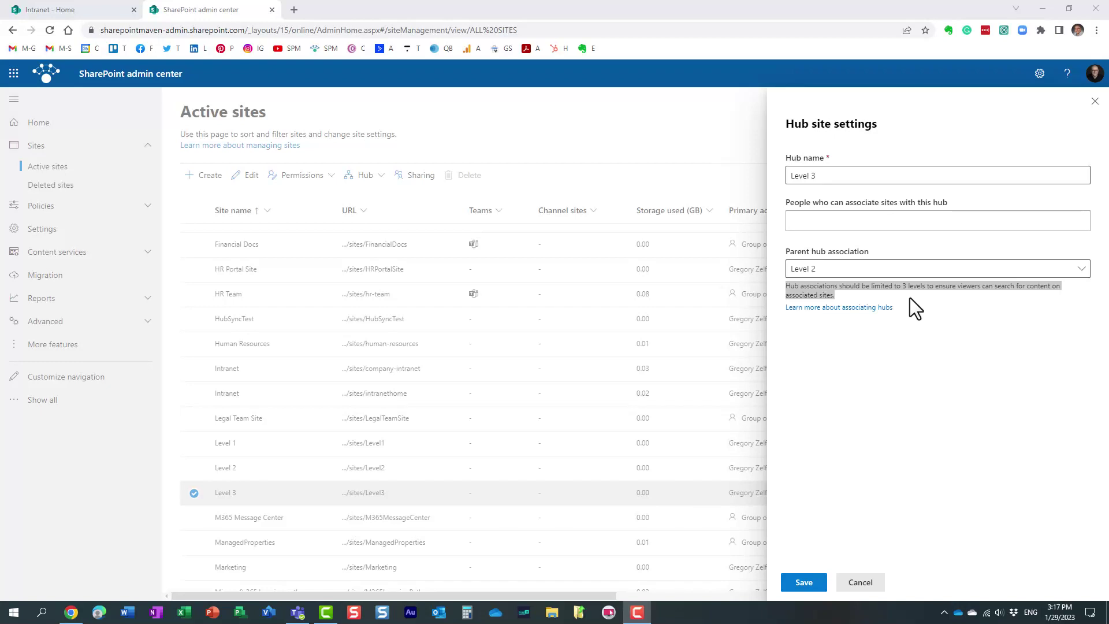
{"action": "left_click", "coordinate": [804, 582]}
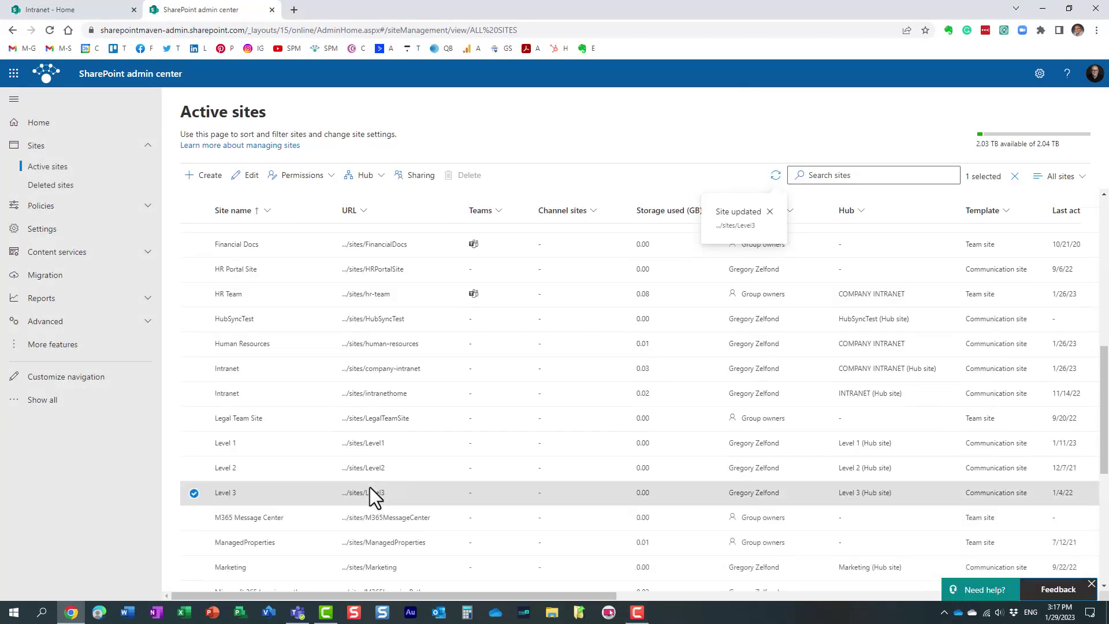
Step: Open the Level 1 site in a new tab and begin adding a hub navigation link
{"action": "left_click", "coordinate": [376, 448]}
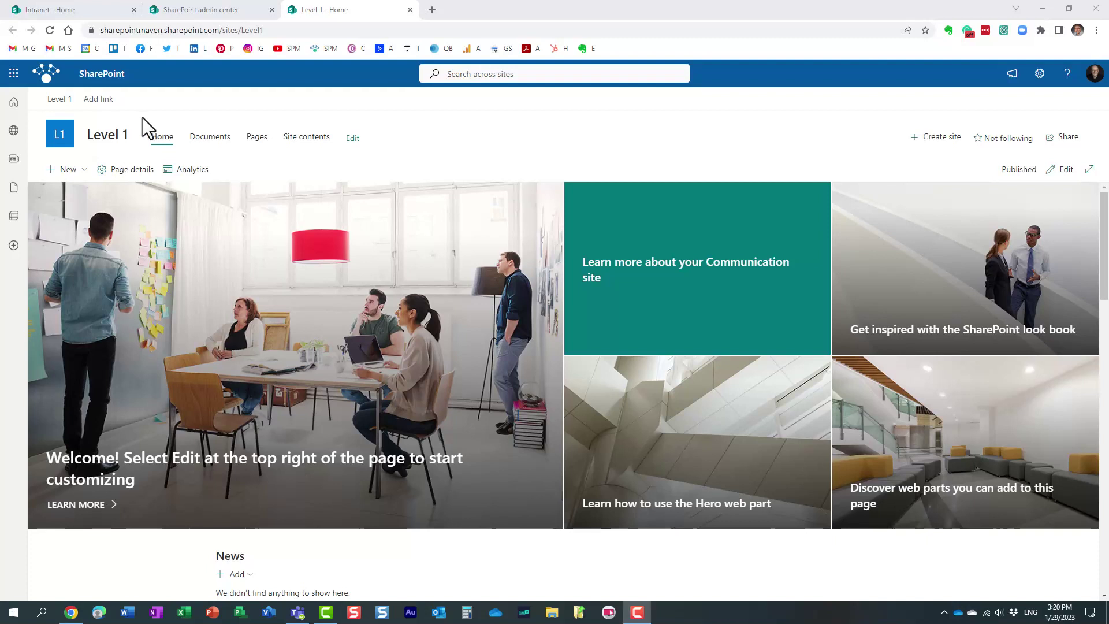
{"action": "left_click", "coordinate": [98, 100]}
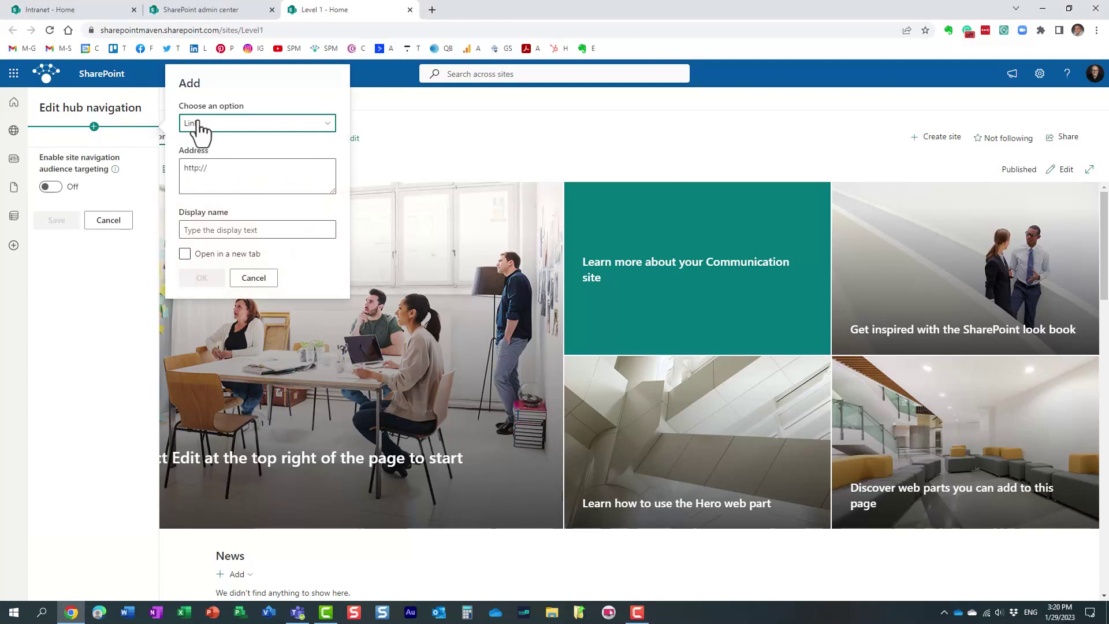
Step: Add an Associated hubs navigation item named 'AH' to Level 1's hub navigation
{"action": "left_click", "coordinate": [254, 130]}
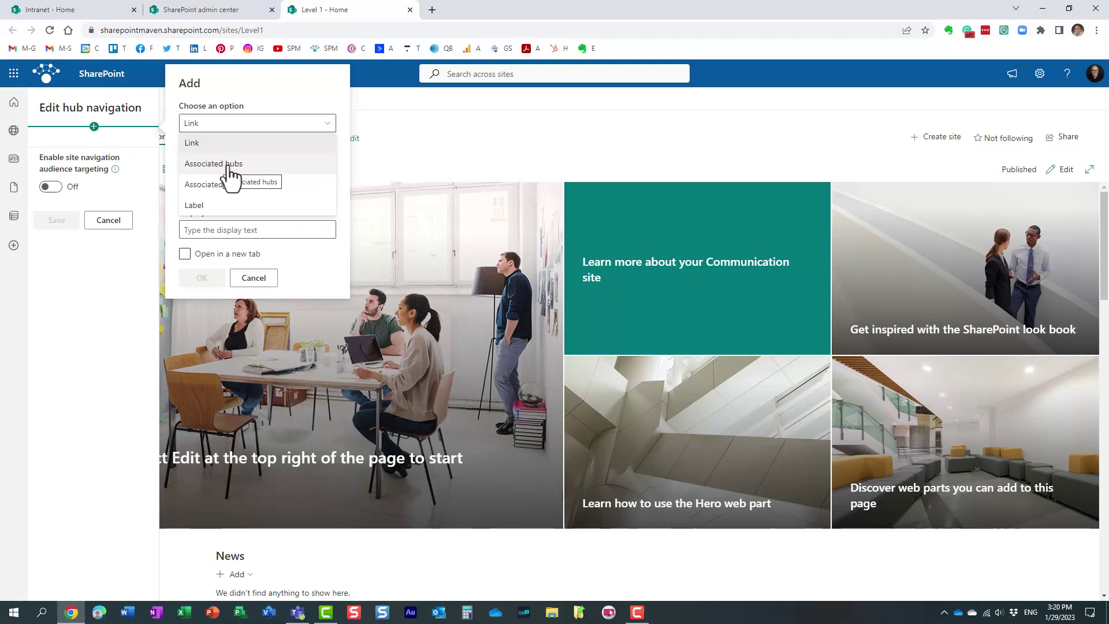
{"action": "left_click", "coordinate": [260, 168]}
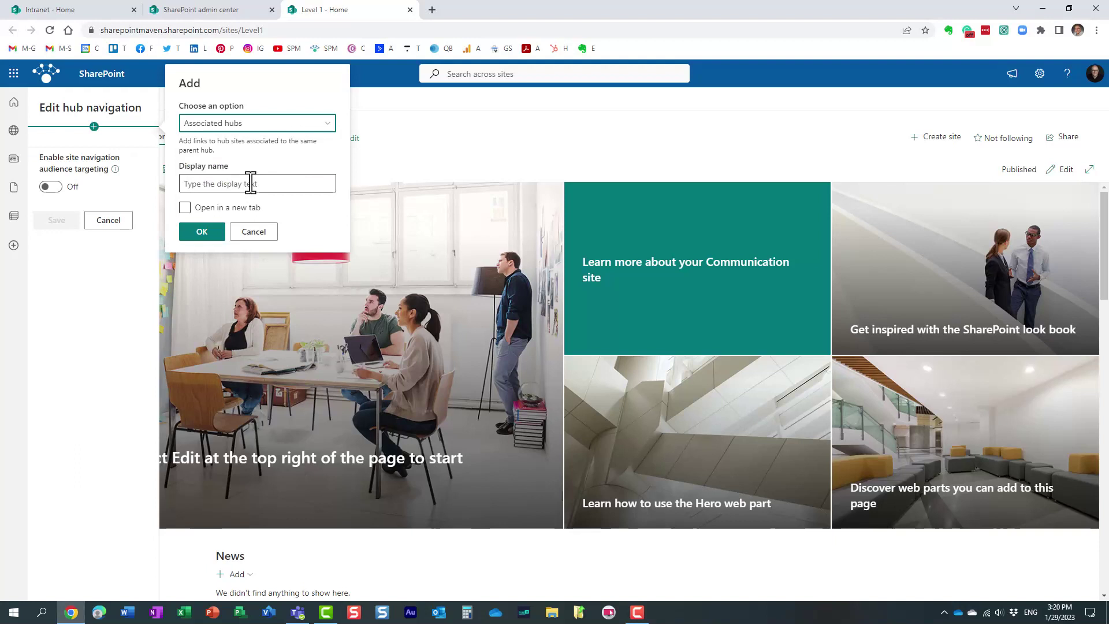
{"action": "left_click", "coordinate": [250, 184]}
{"action": "type", "text": "As"}
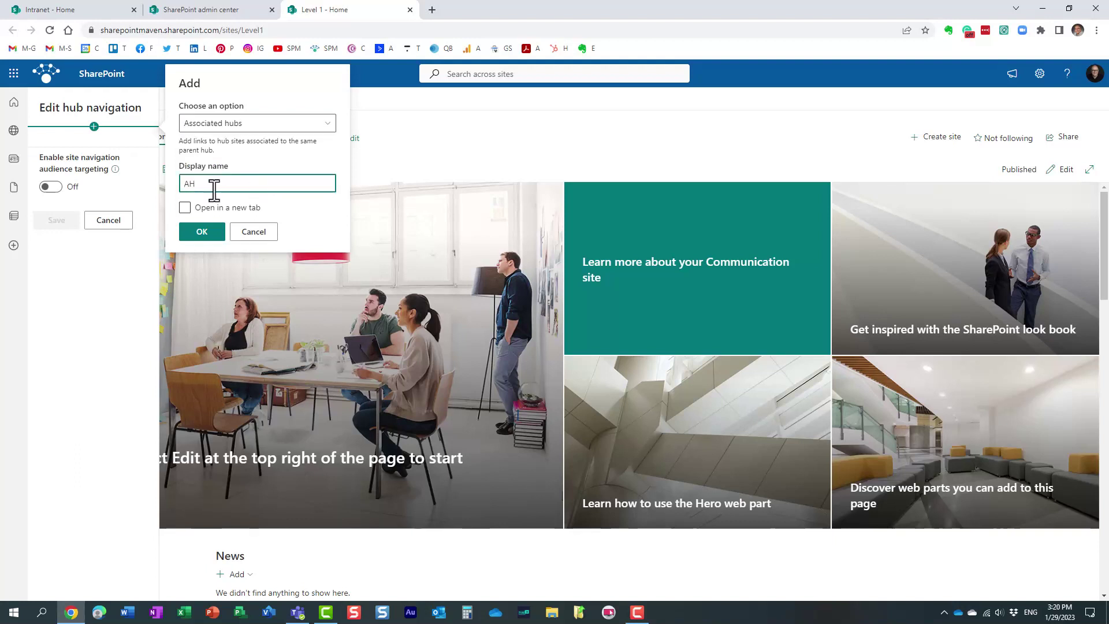
{"action": "left_click", "coordinate": [204, 234]}
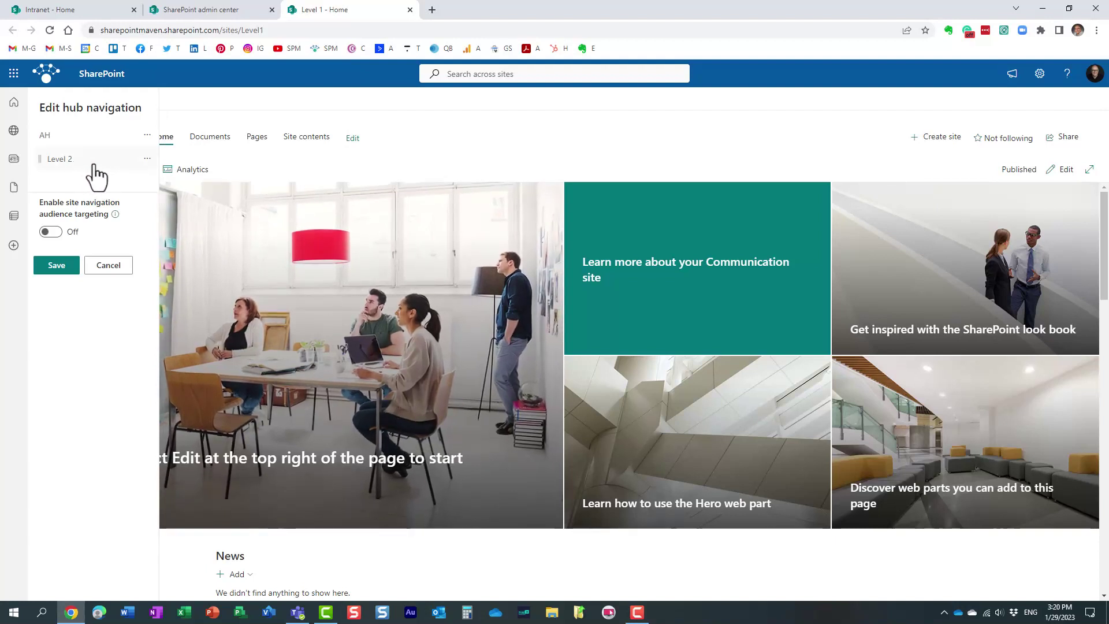
Step: Save the hub navigation and go to Level 2 from the AH menu
{"action": "left_click", "coordinate": [58, 267]}
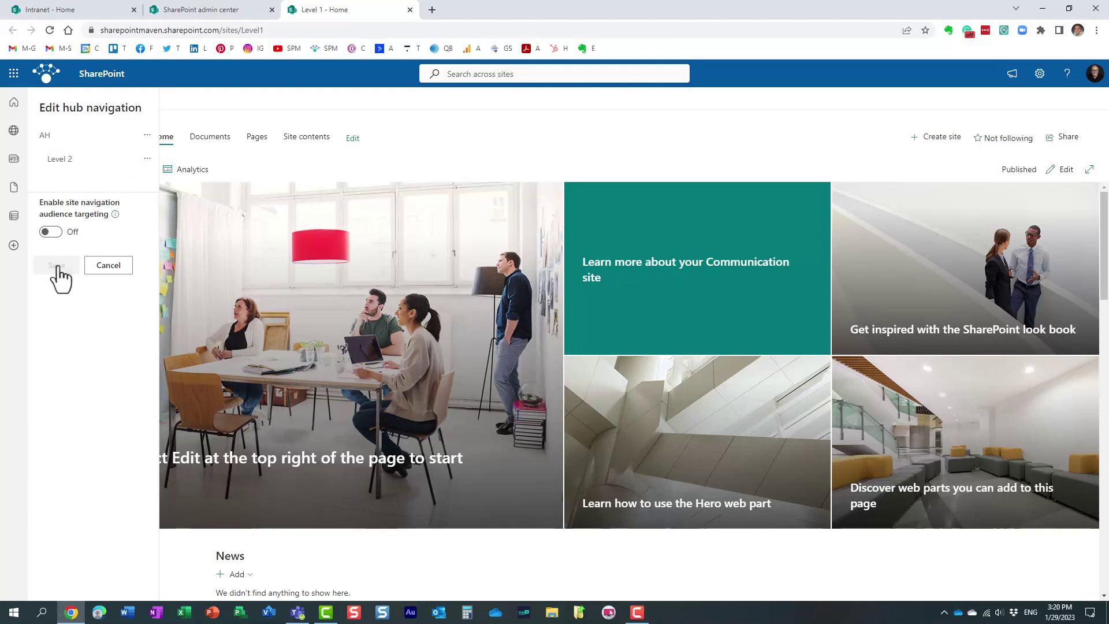
{"action": "mouse_move", "coordinate": [102, 101]}
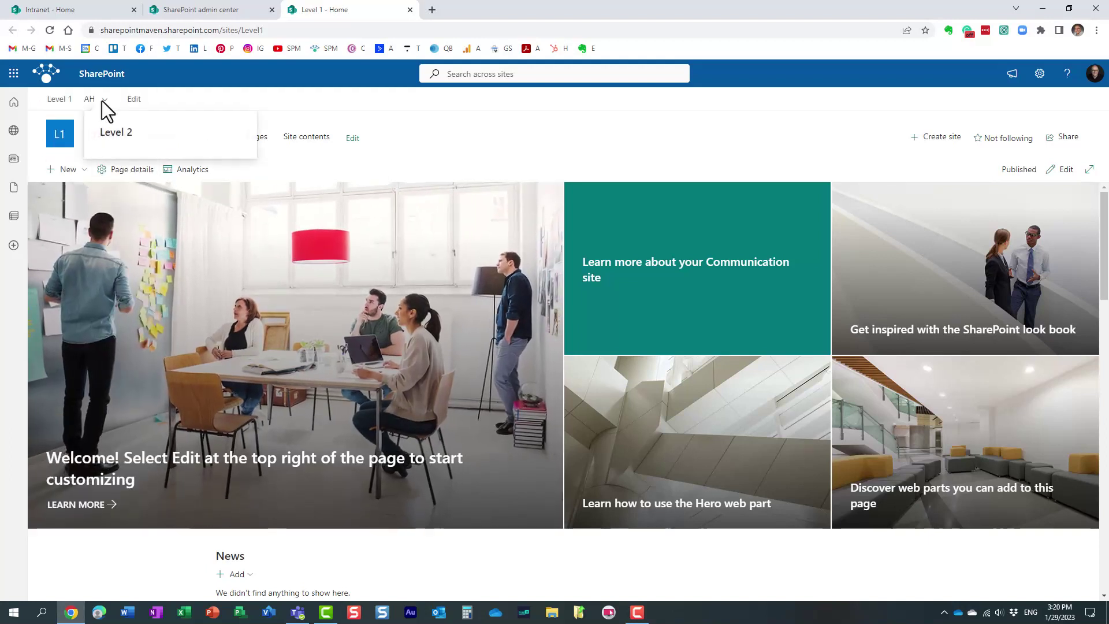
{"action": "left_click", "coordinate": [119, 139]}
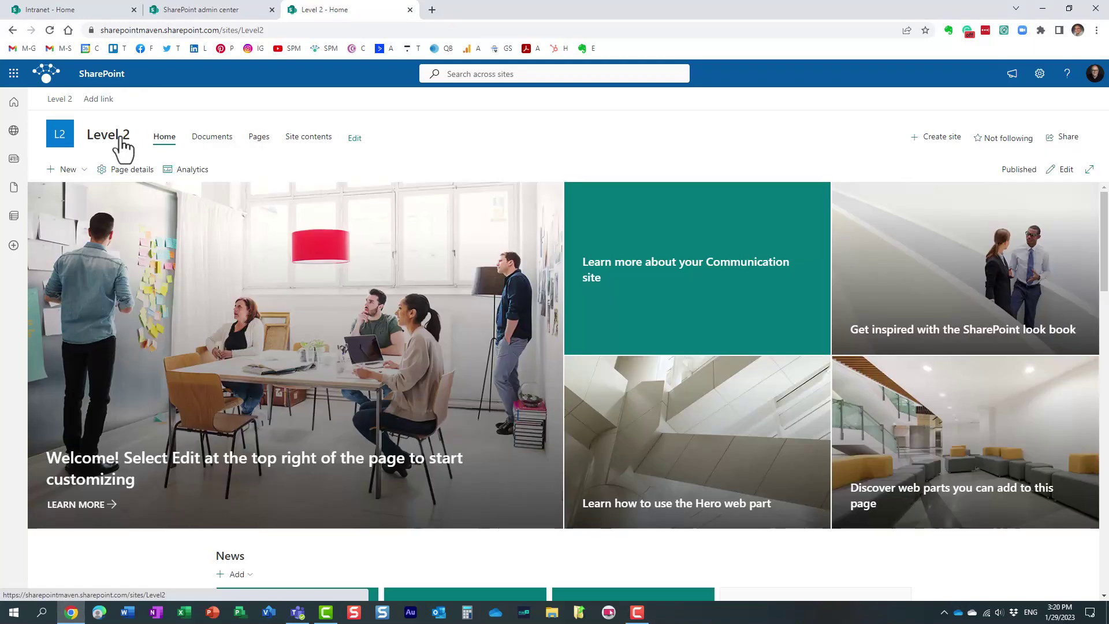
Step: Add an 'AH' Associated hubs link to Level 2's hub navigation and save it
{"action": "left_click", "coordinate": [99, 100]}
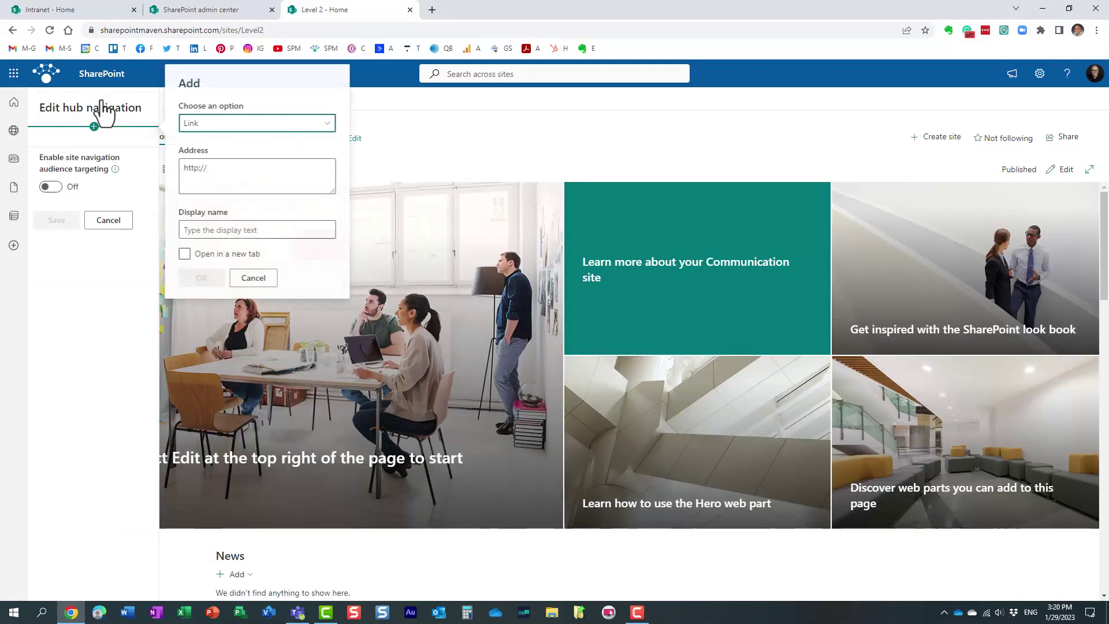
{"action": "left_click", "coordinate": [211, 134]}
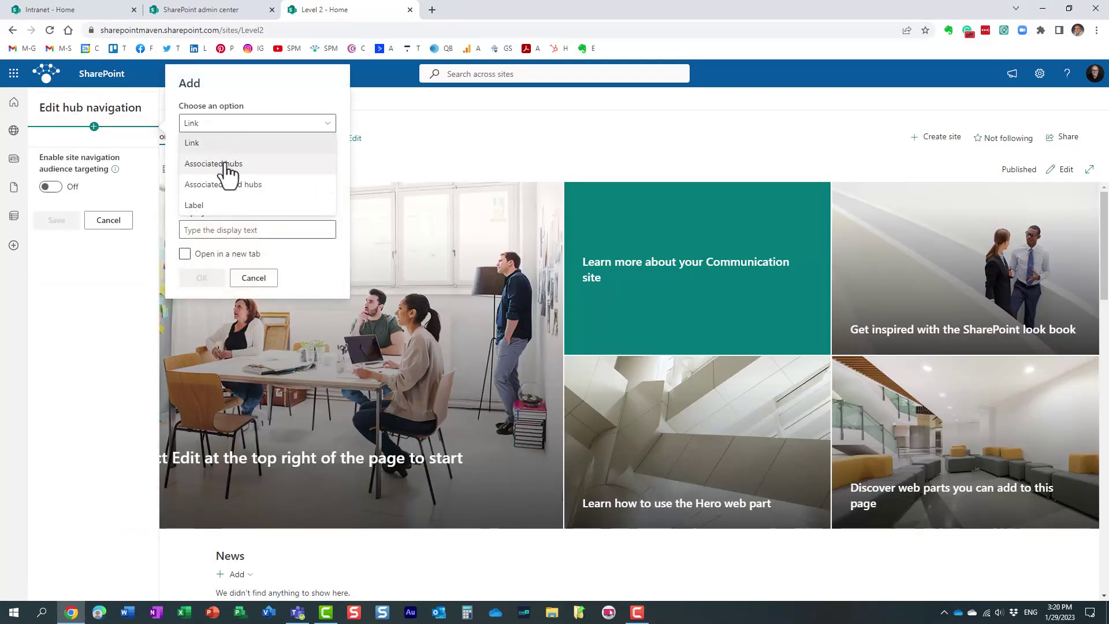
{"action": "left_click", "coordinate": [226, 167]}
{"action": "left_click", "coordinate": [217, 185]}
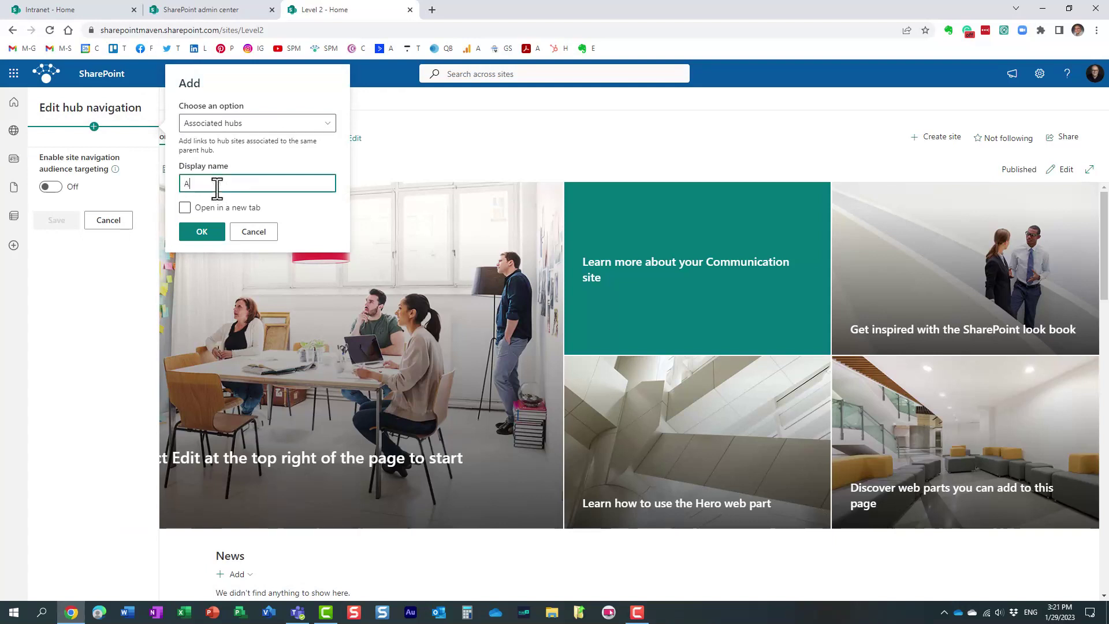
{"action": "type", "text": "H"}
{"action": "left_click", "coordinate": [214, 232]}
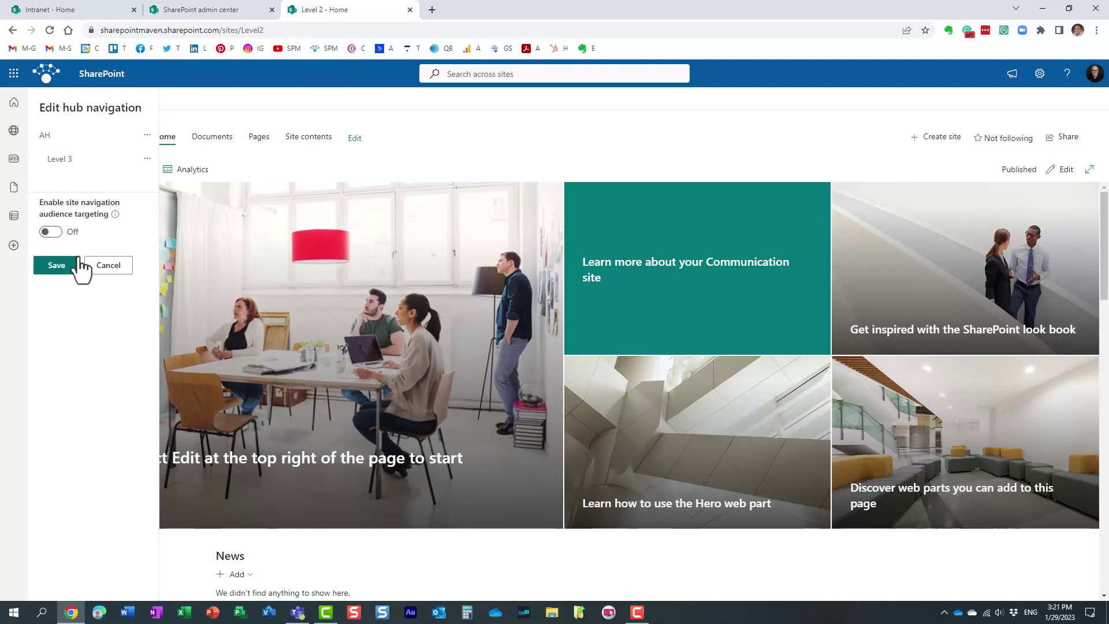
{"action": "left_click", "coordinate": [60, 266]}
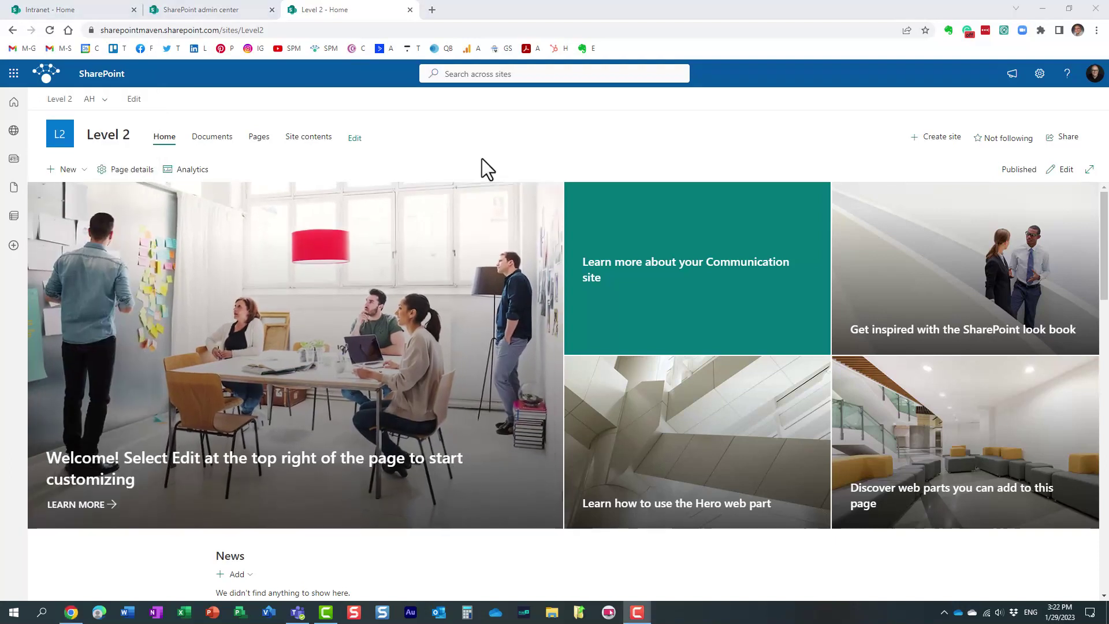
{"action": "left_click", "coordinate": [134, 100]}
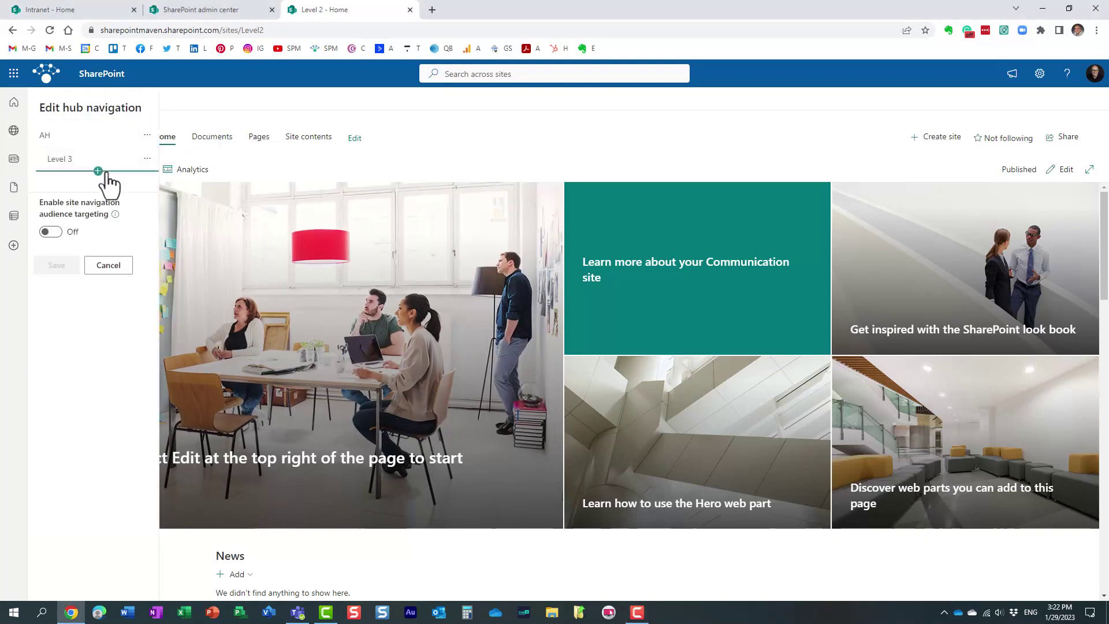
{"action": "left_click", "coordinate": [98, 171]}
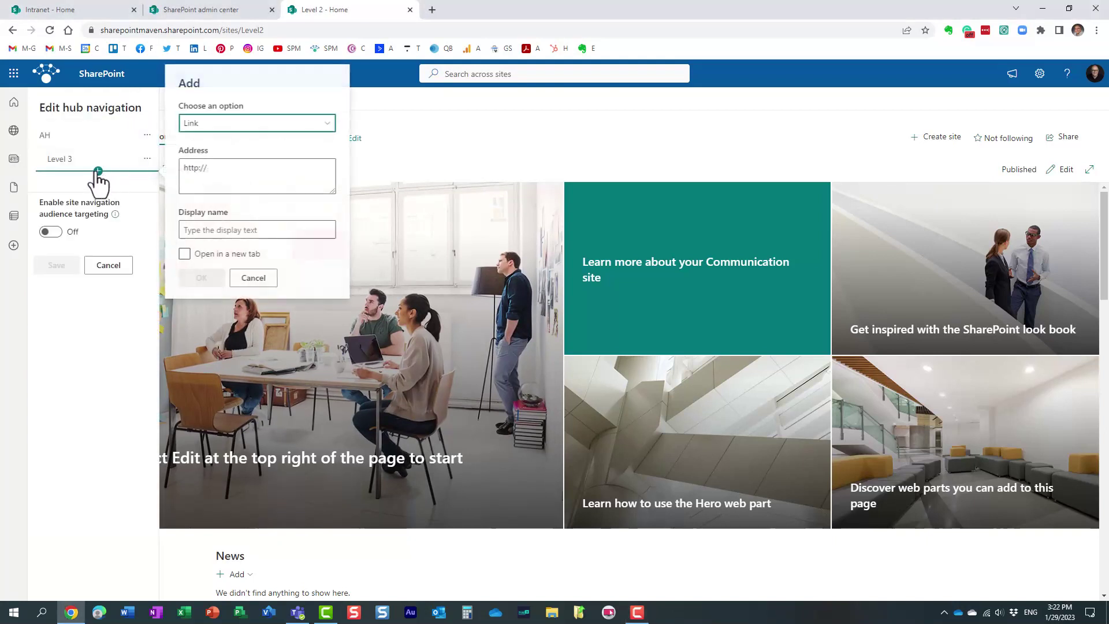
{"action": "left_click", "coordinate": [225, 124]}
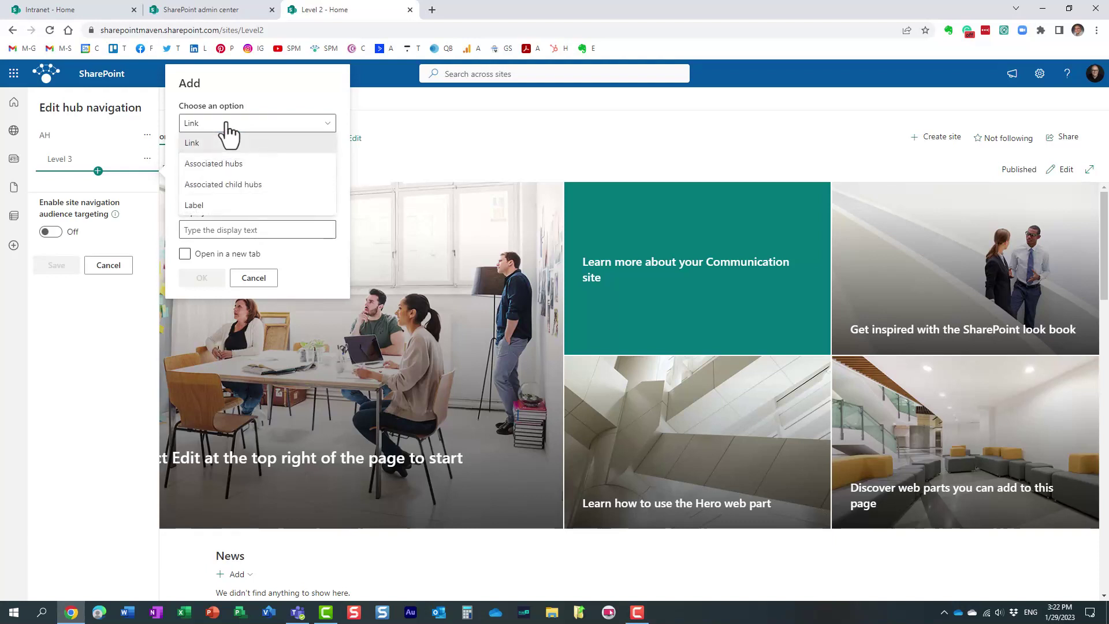
{"action": "left_click", "coordinate": [245, 185]}
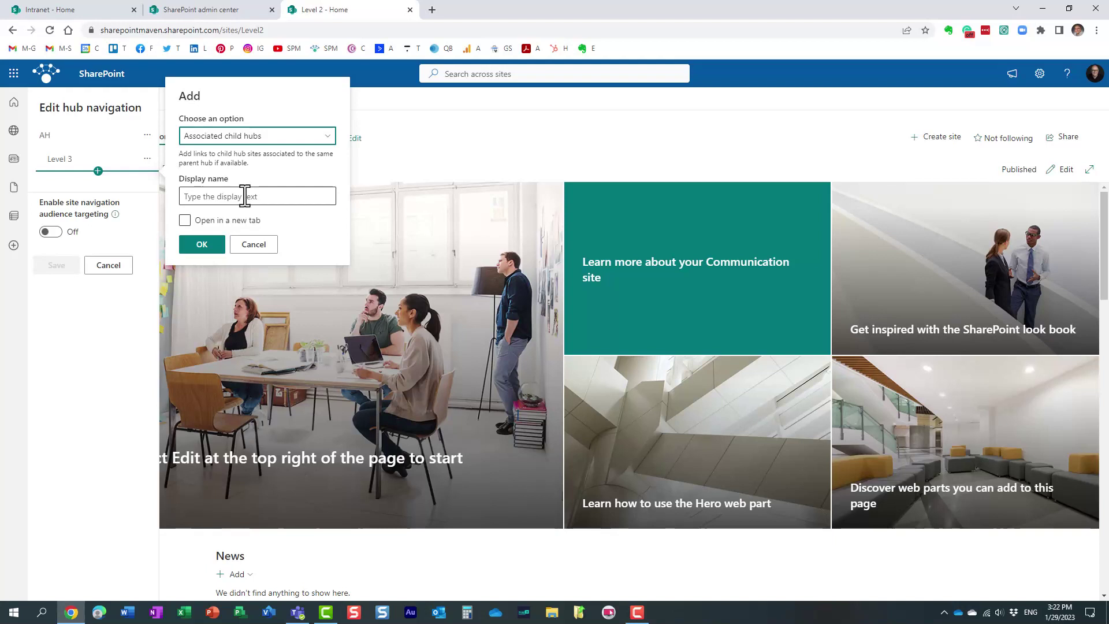
{"action": "left_click", "coordinate": [258, 245]}
{"action": "left_click", "coordinate": [111, 266]}
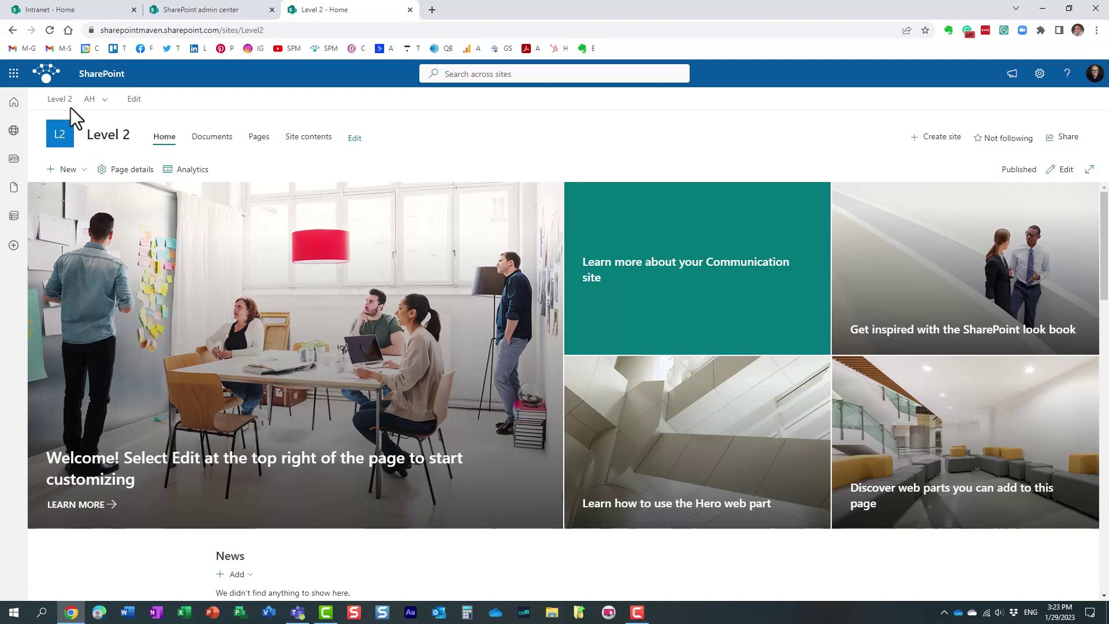
Step: Insert an 'ACH' Associated child hubs link below Level 3 in the hub navigation
{"action": "left_click", "coordinate": [135, 99]}
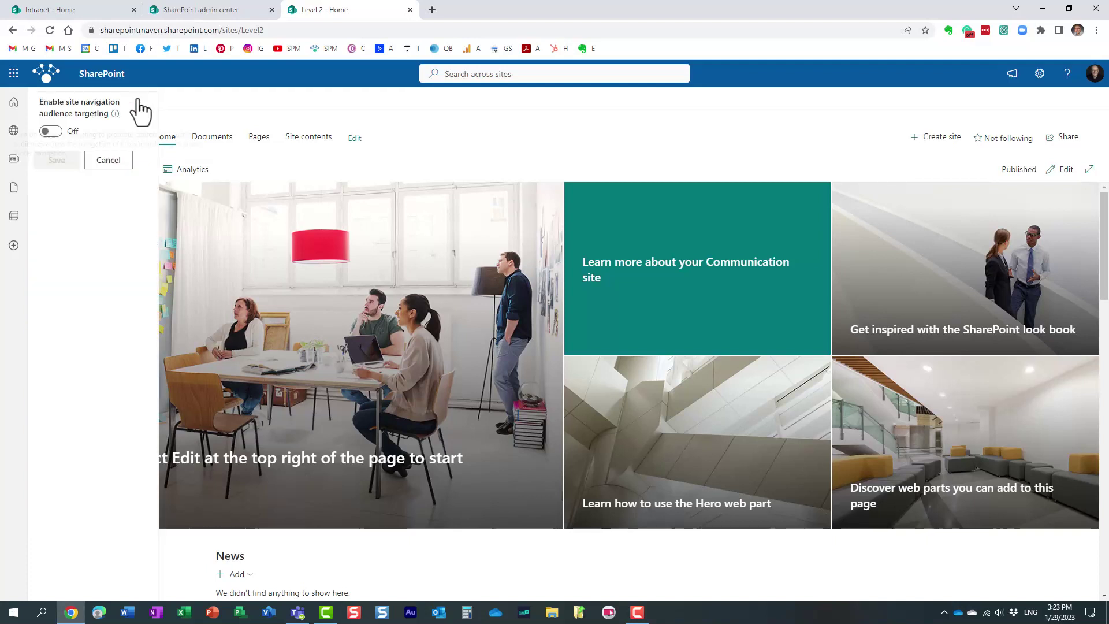
{"action": "left_click", "coordinate": [98, 172]}
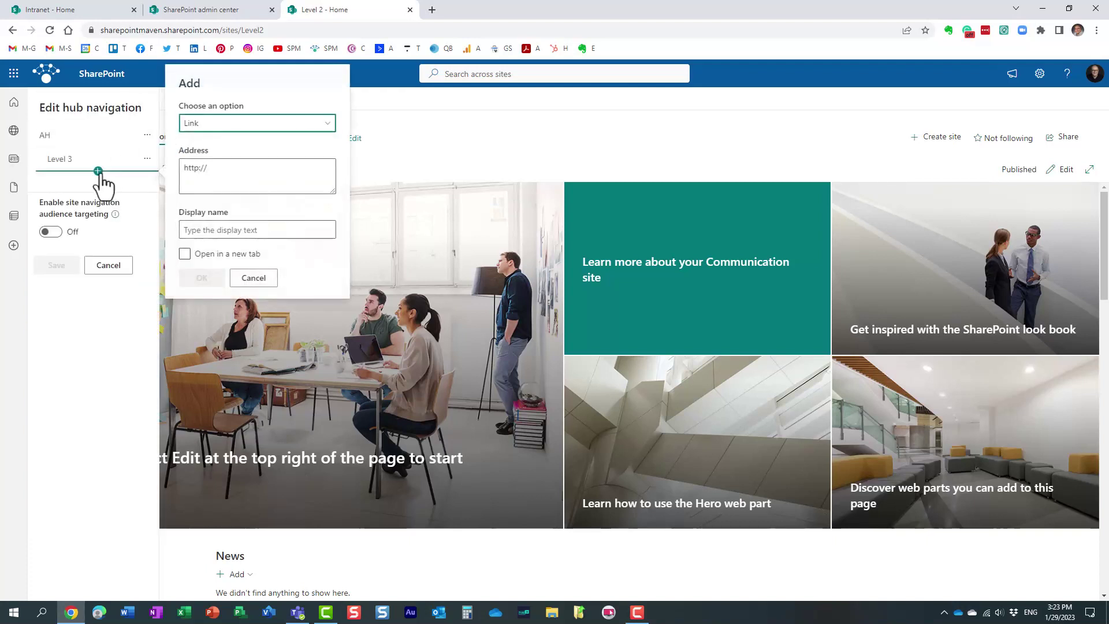
{"action": "left_click", "coordinate": [193, 124]}
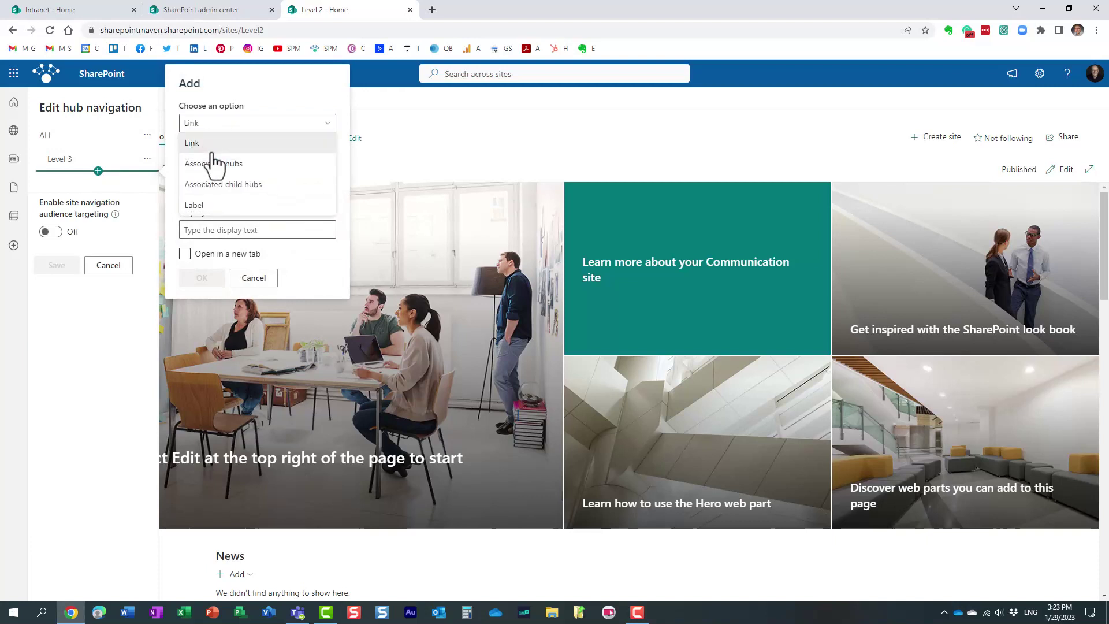
{"action": "left_click", "coordinate": [216, 185]}
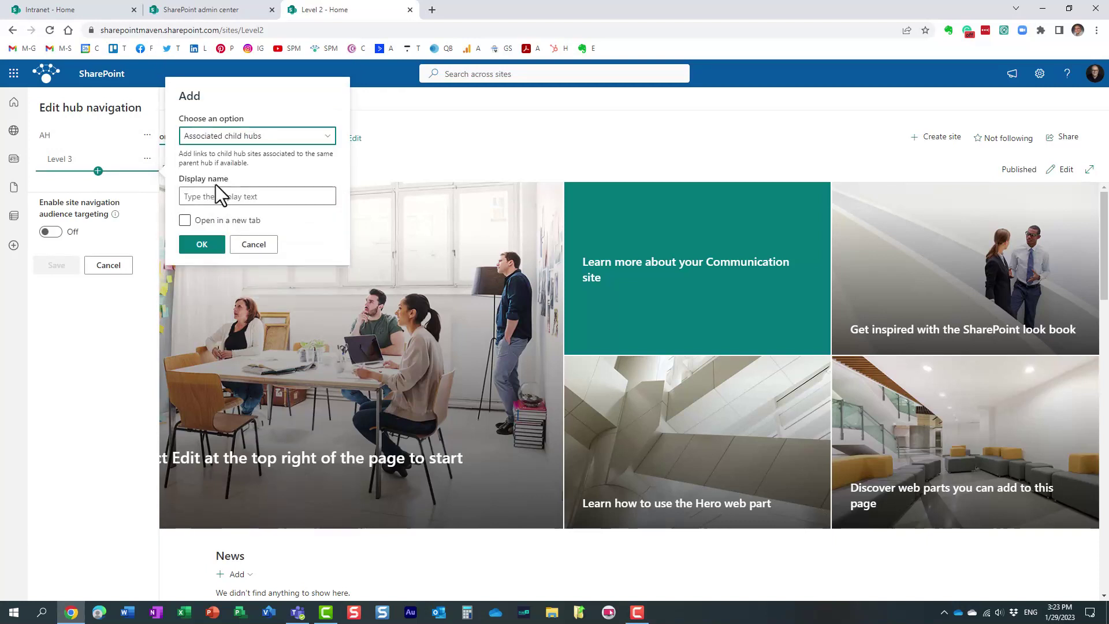
{"action": "left_click", "coordinate": [218, 196]}
{"action": "type", "text": "ACH"}
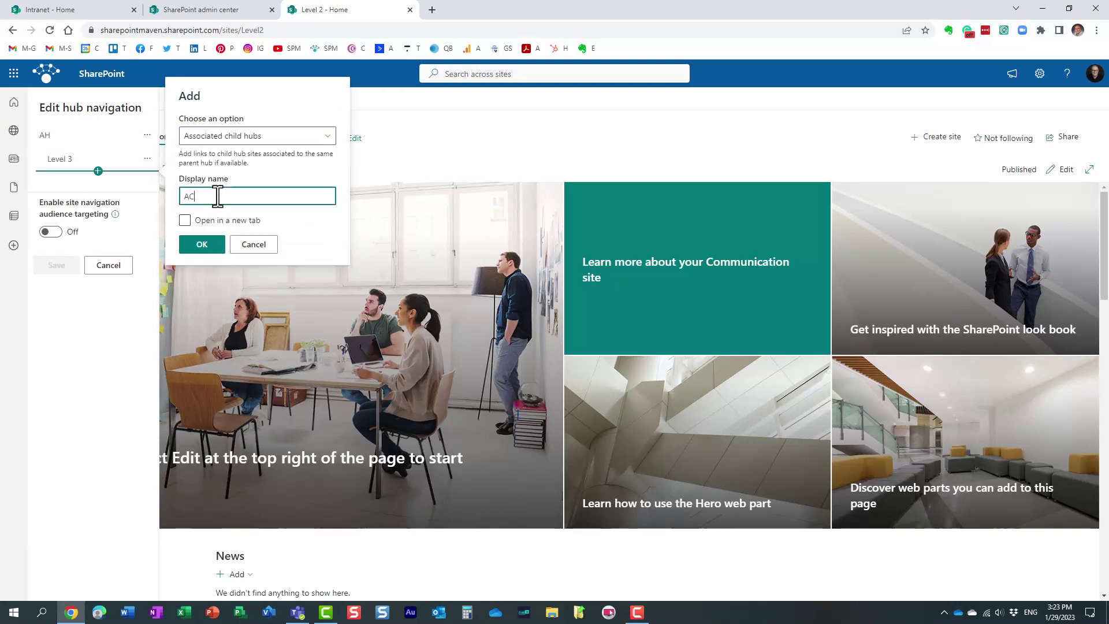
{"action": "left_click", "coordinate": [202, 244]}
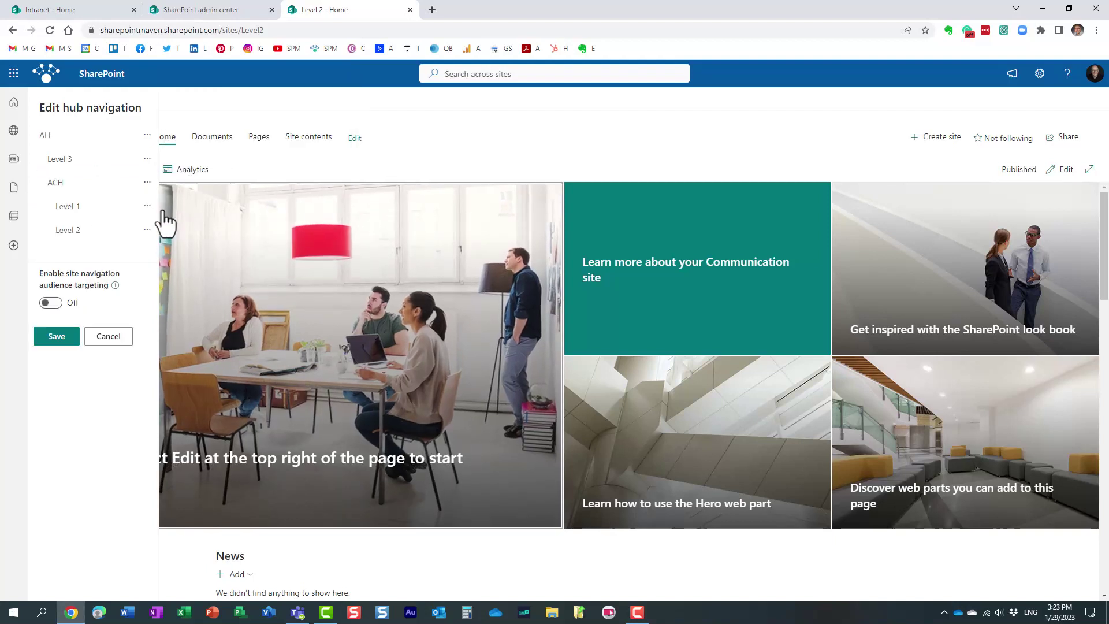
Step: Promote ACH to a top-level navigation item and save the hub navigation
{"action": "left_click", "coordinate": [148, 182]}
{"action": "left_click", "coordinate": [181, 246]}
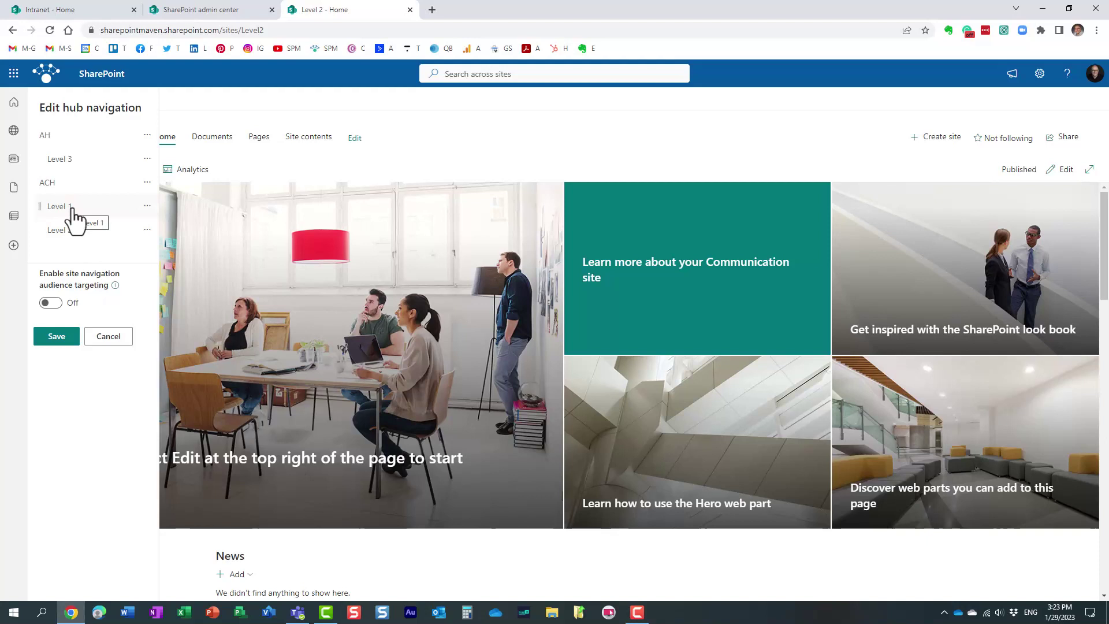
{"action": "left_click", "coordinate": [53, 335]}
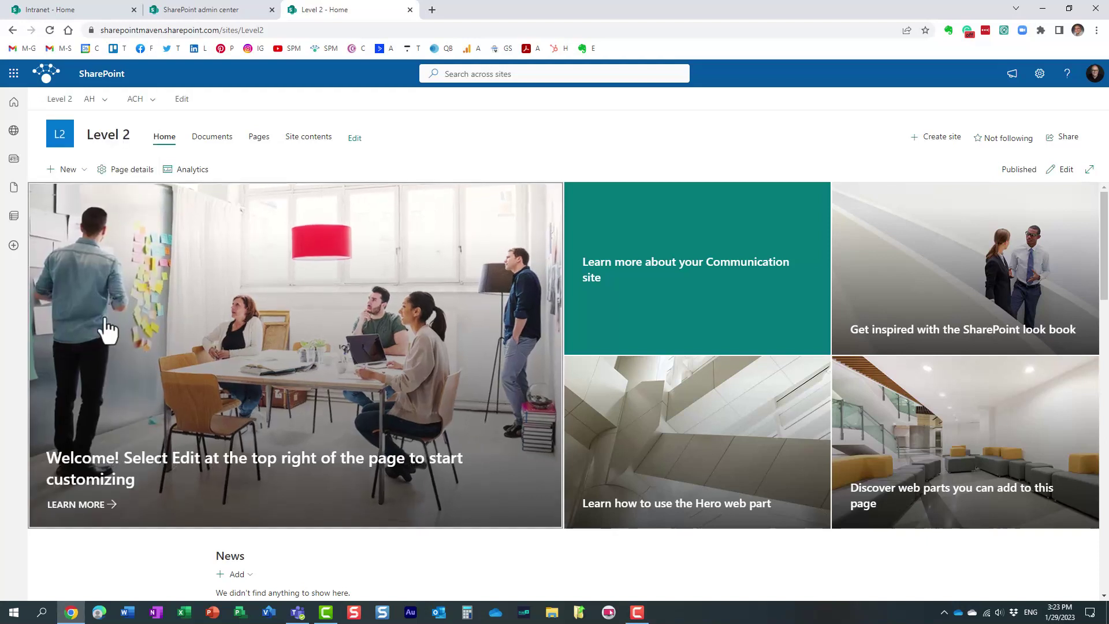
{"action": "left_click", "coordinate": [144, 101]}
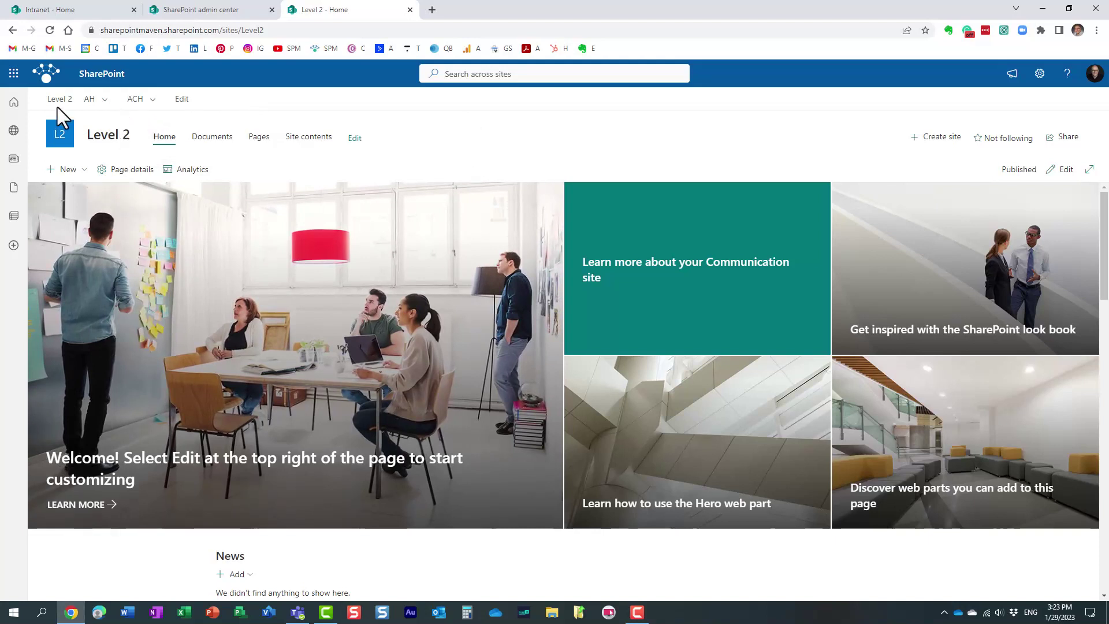
Step: Expand the ACH menu to show child hubs Level 1 and Level 2
{"action": "left_click", "coordinate": [152, 103]}
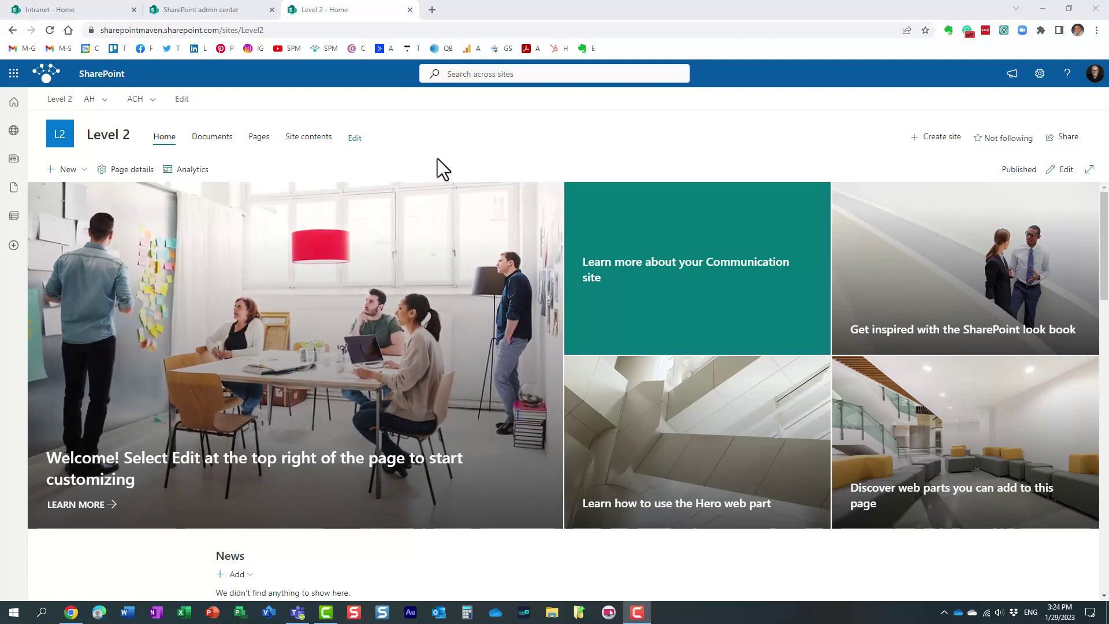
Step: Open Level 1 from the ACH dropdown in the hub navigation
{"action": "mouse_move", "coordinate": [137, 103]}
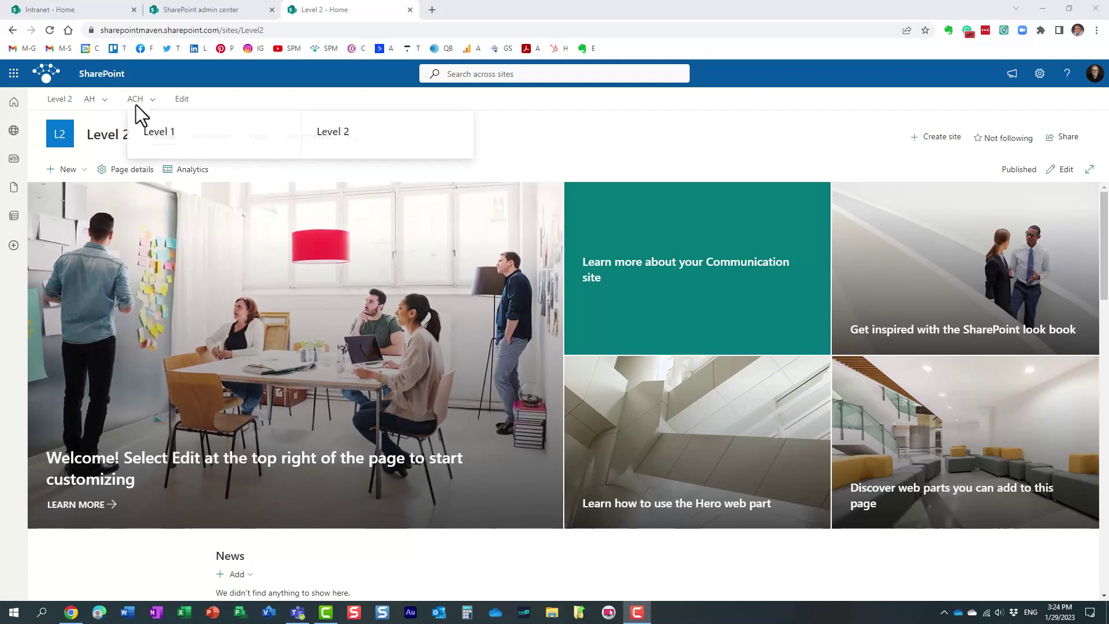
{"action": "left_click", "coordinate": [170, 138]}
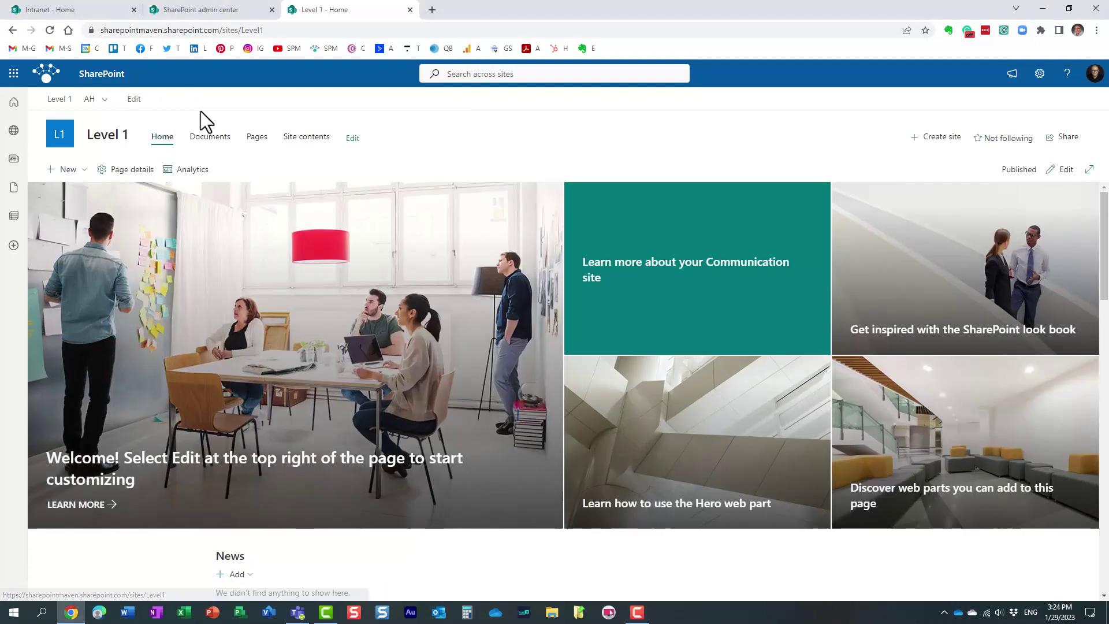